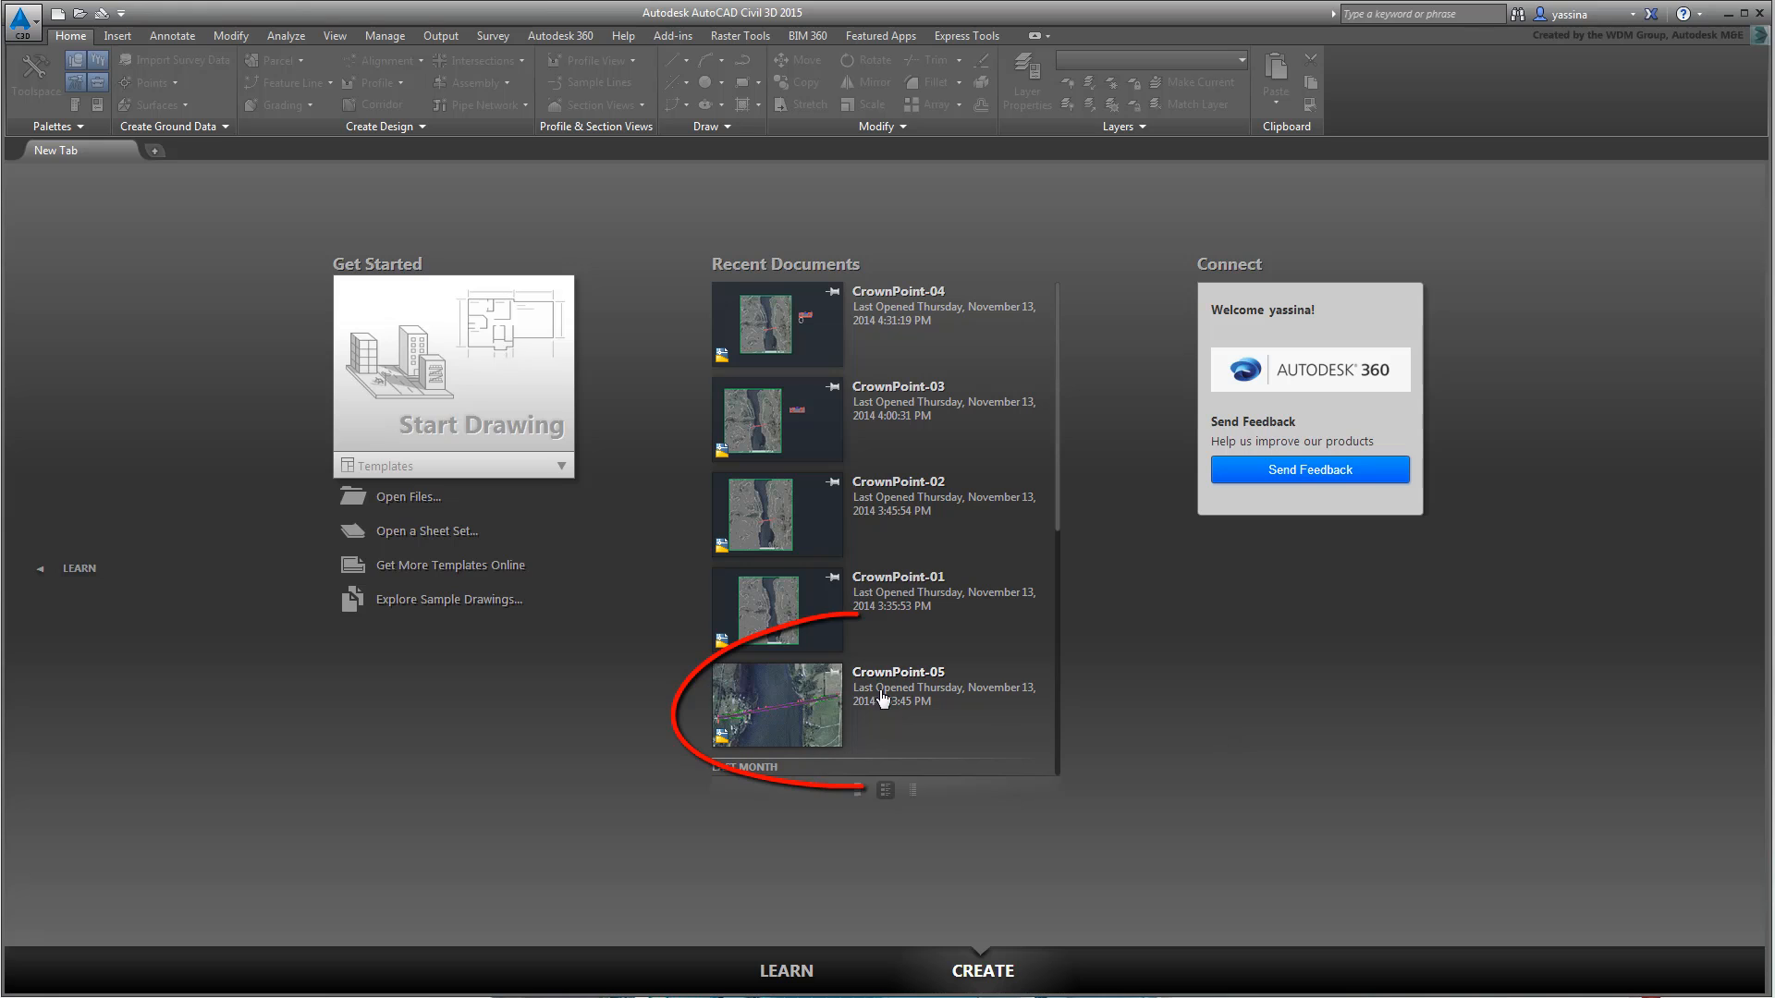
Open the recent drawing CrownPoint-05 and look over the suite workflows offered for 3ds Max.
left_click(783, 692)
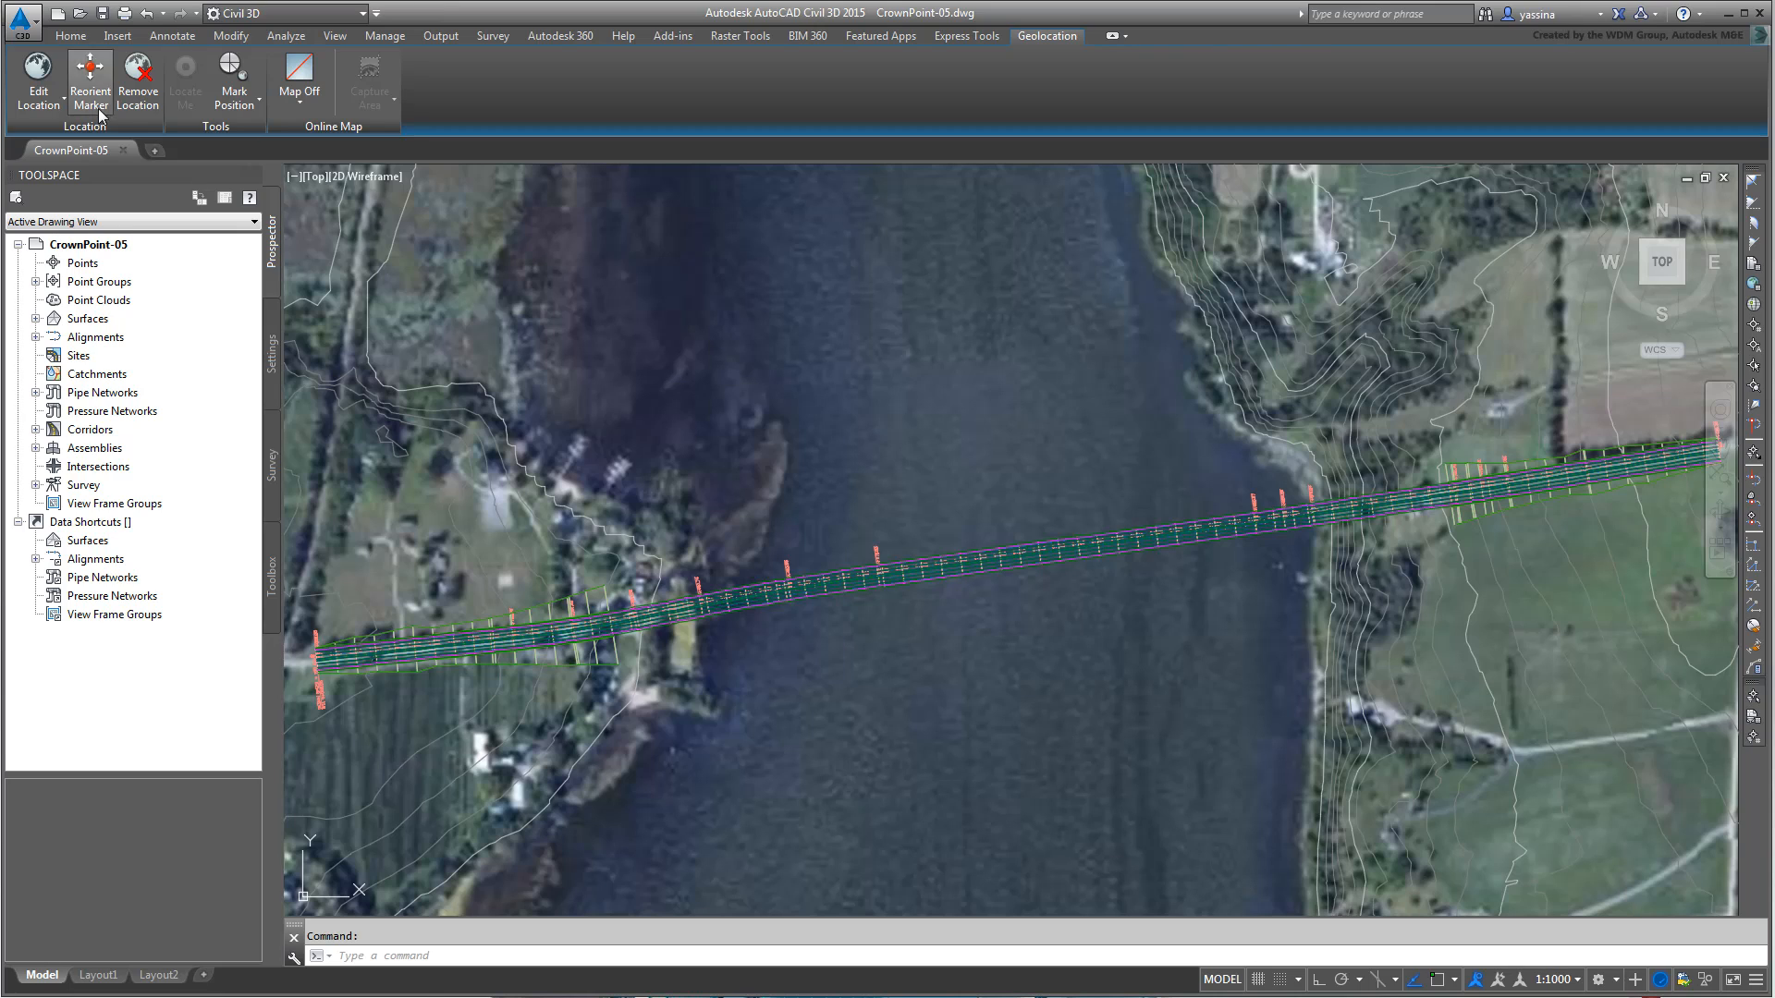
left_click(28, 22)
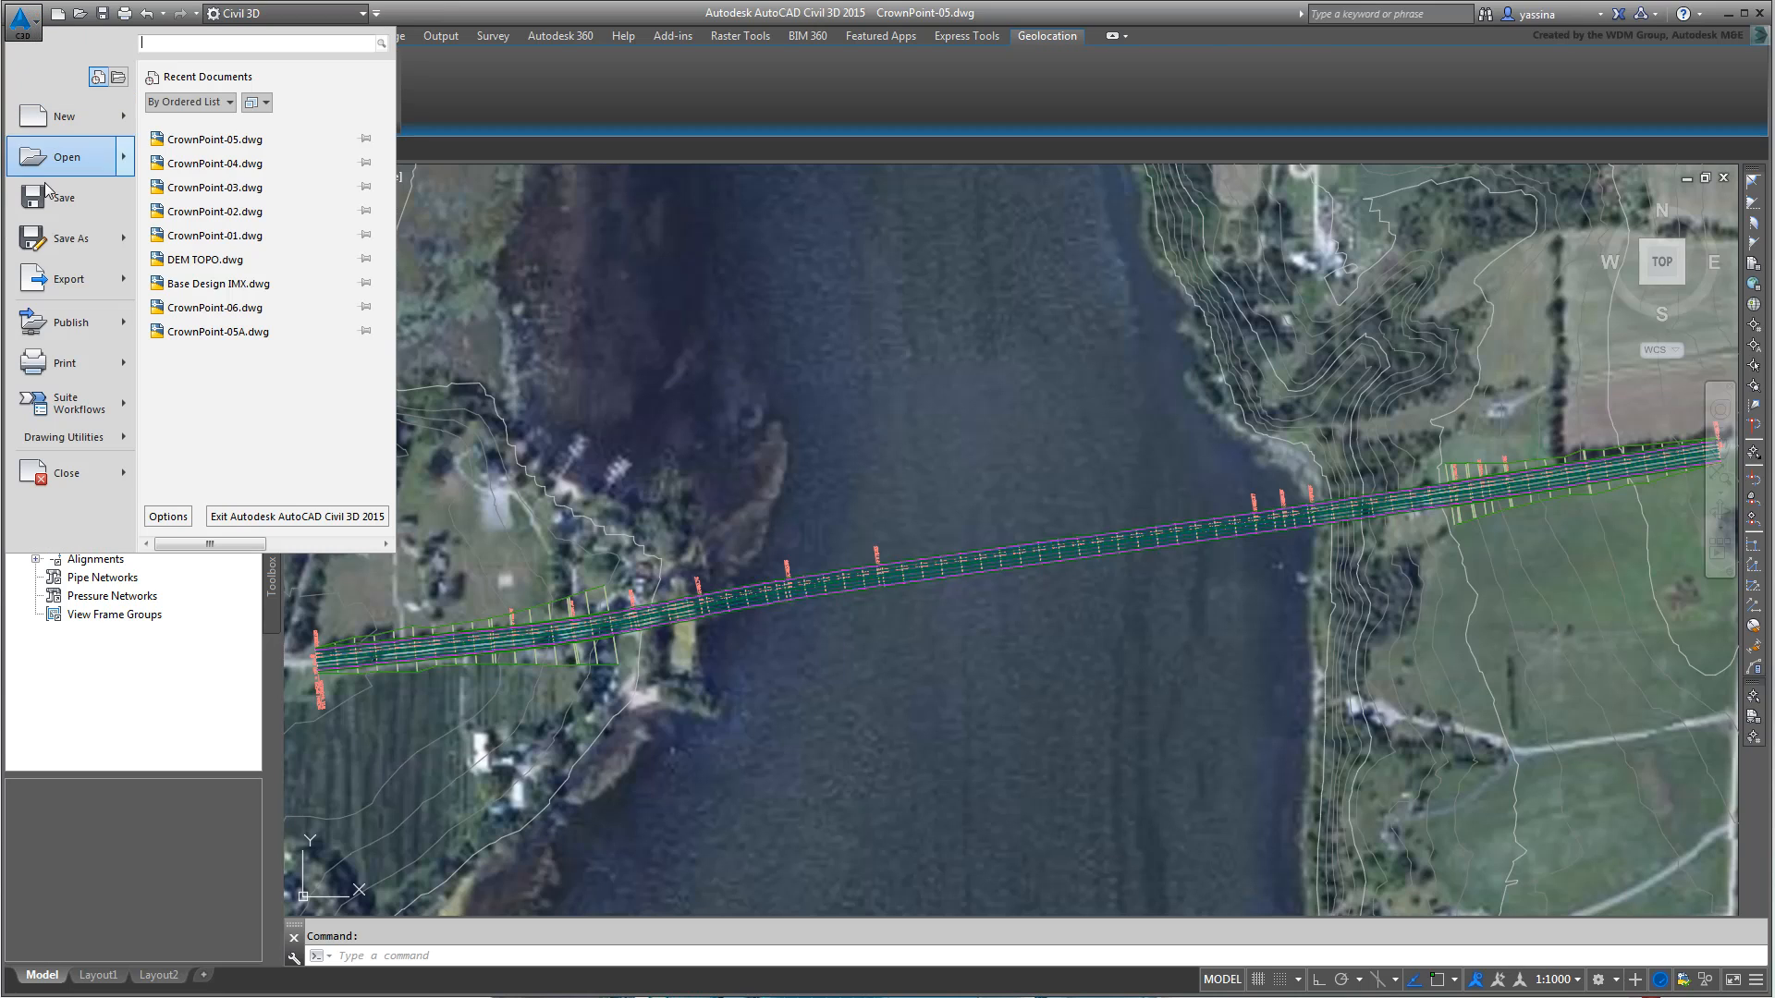
left_click(115, 410)
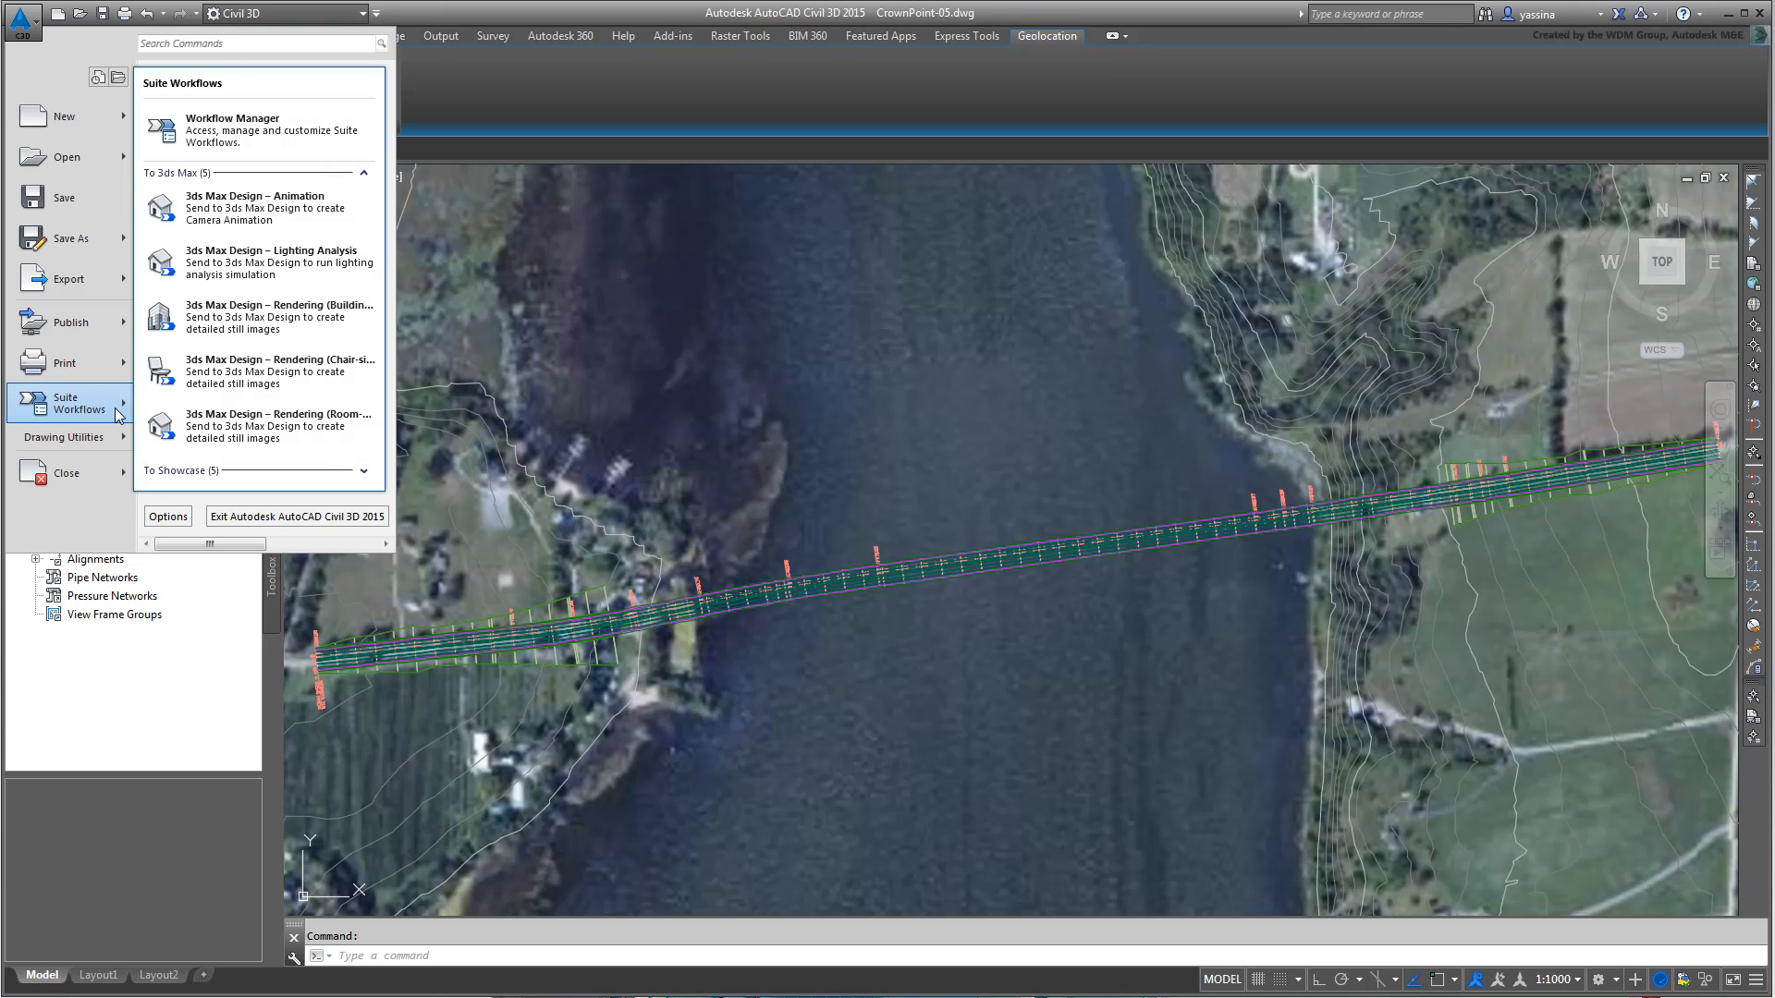
left_click(740, 96)
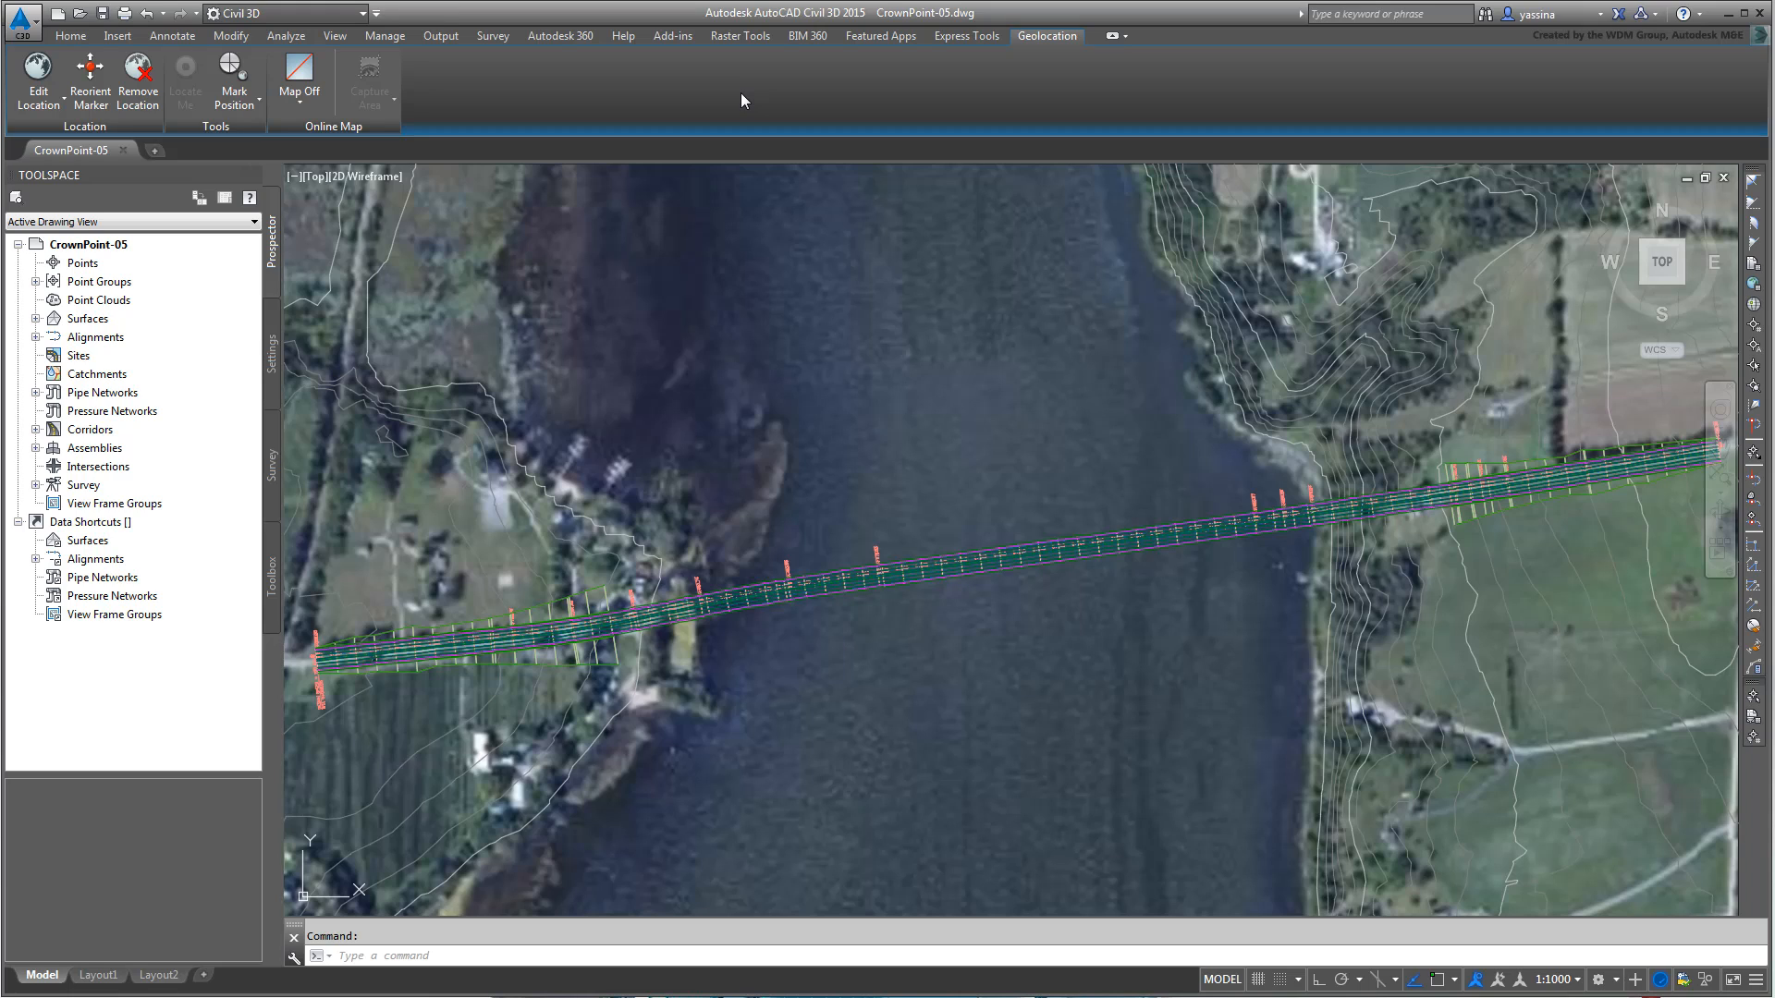
Start an export to 3ds Max Design and exclude the CrownPoint-EG surface from the exported objects.
left_click(440, 35)
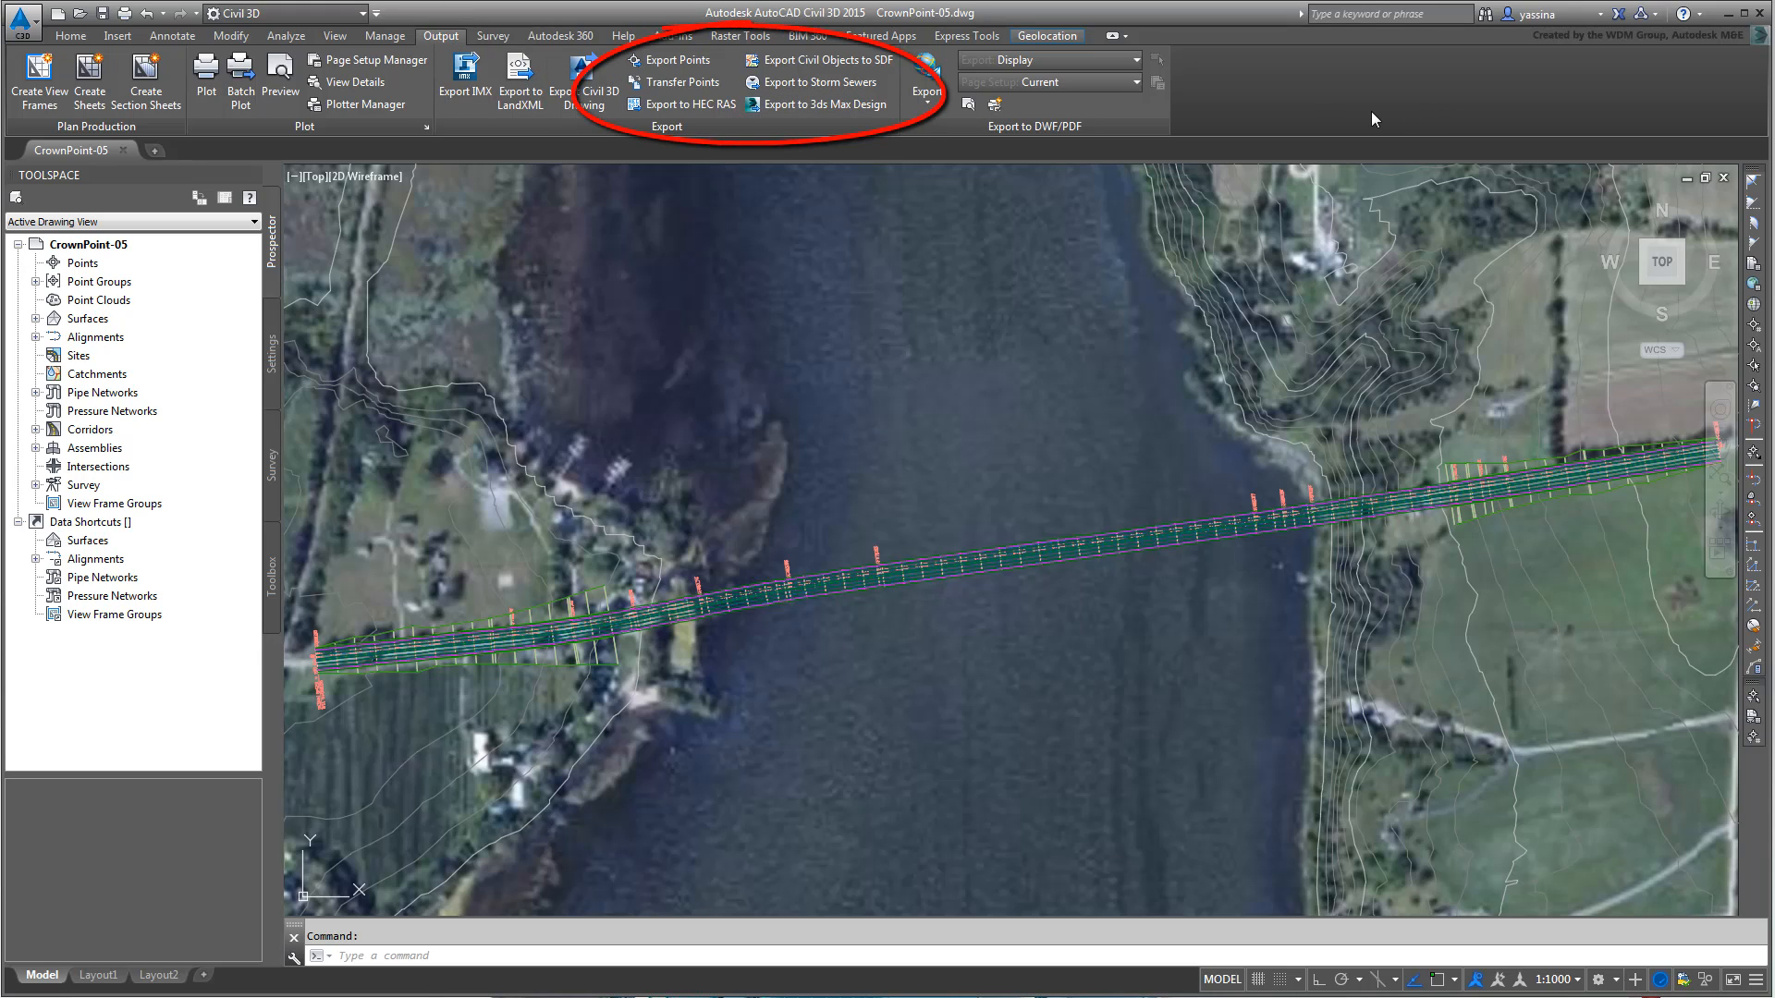
left_click(823, 106)
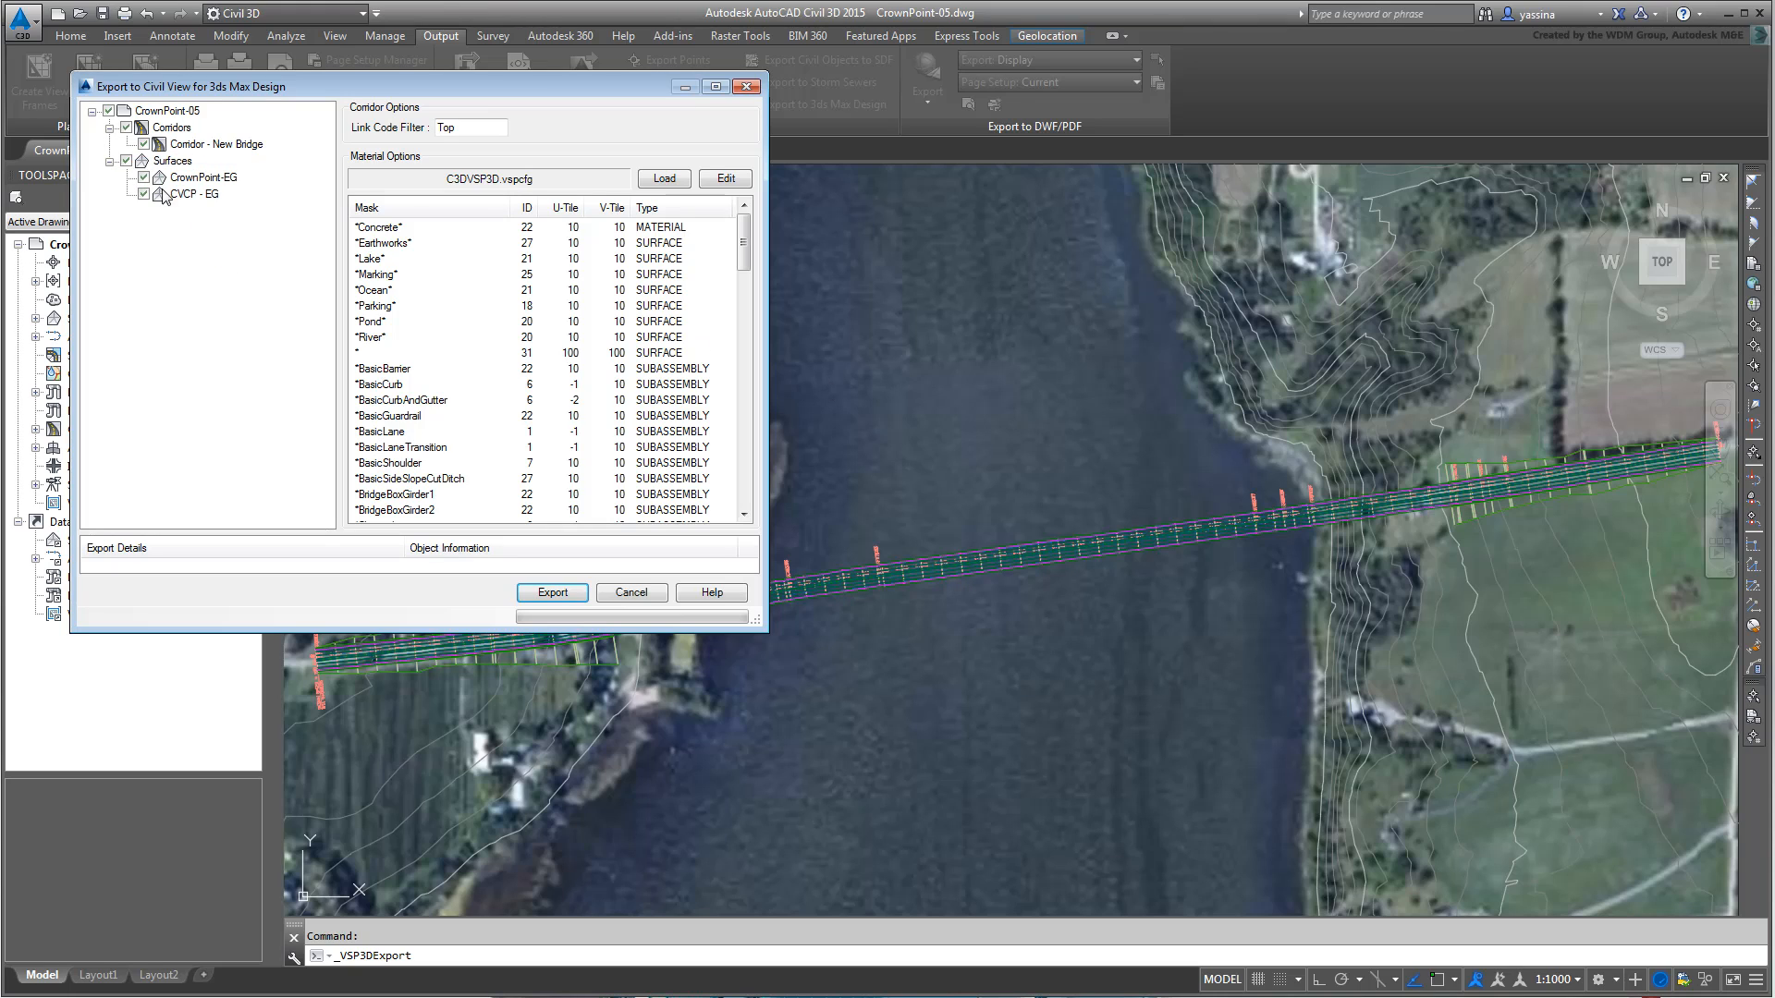
left_click(143, 176)
Export the remaining corridor and surface as myCrownPoint-05.vsp3d in the C3D_to_3dsMax folder and close the export report.
left_click(551, 593)
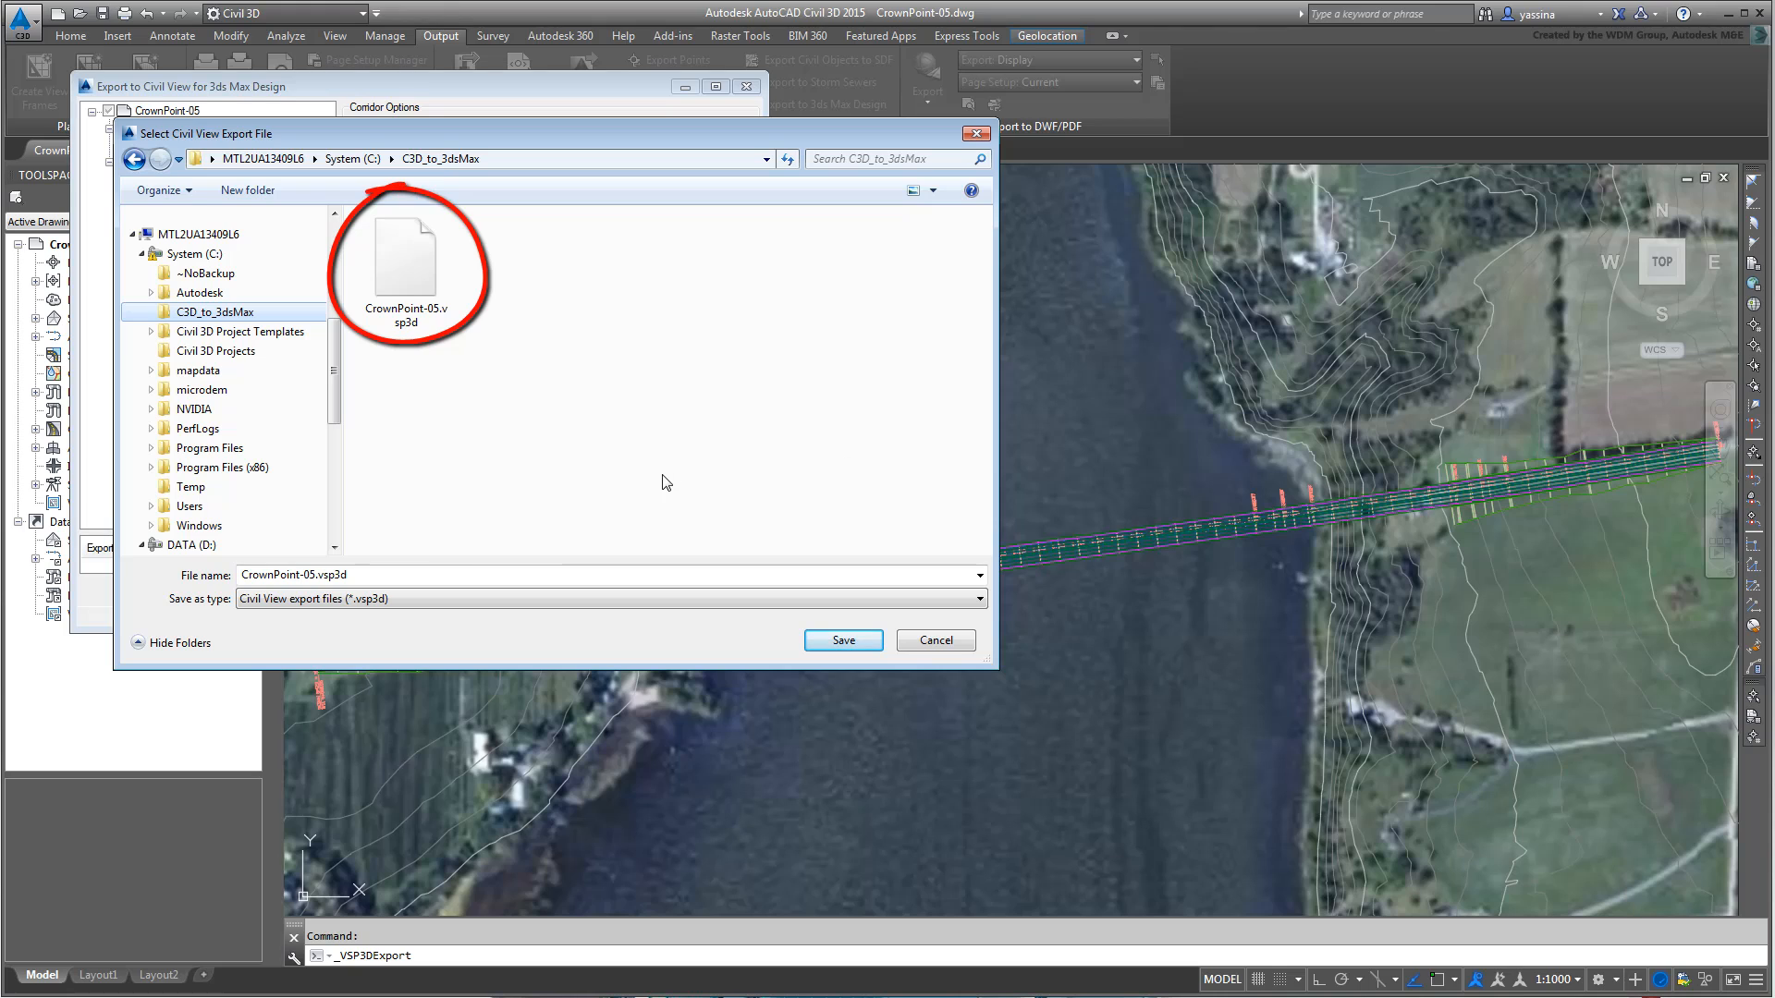
double_click(245, 575)
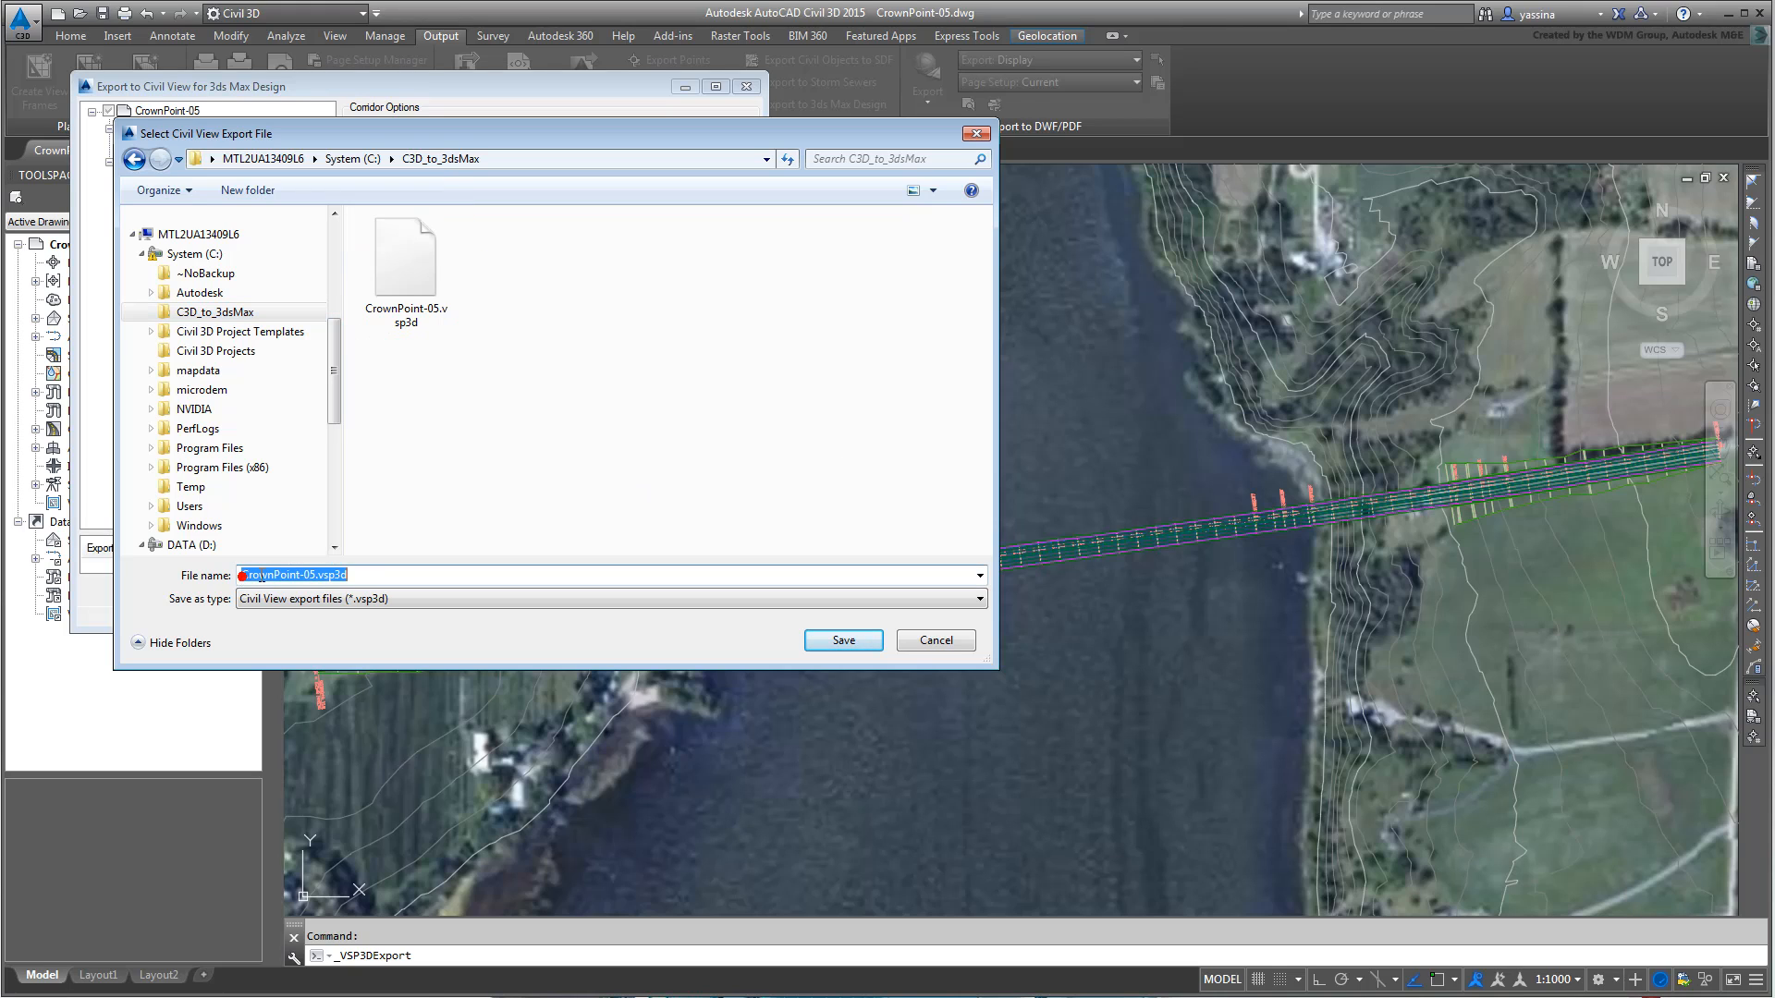
left_click(245, 575)
type("my")
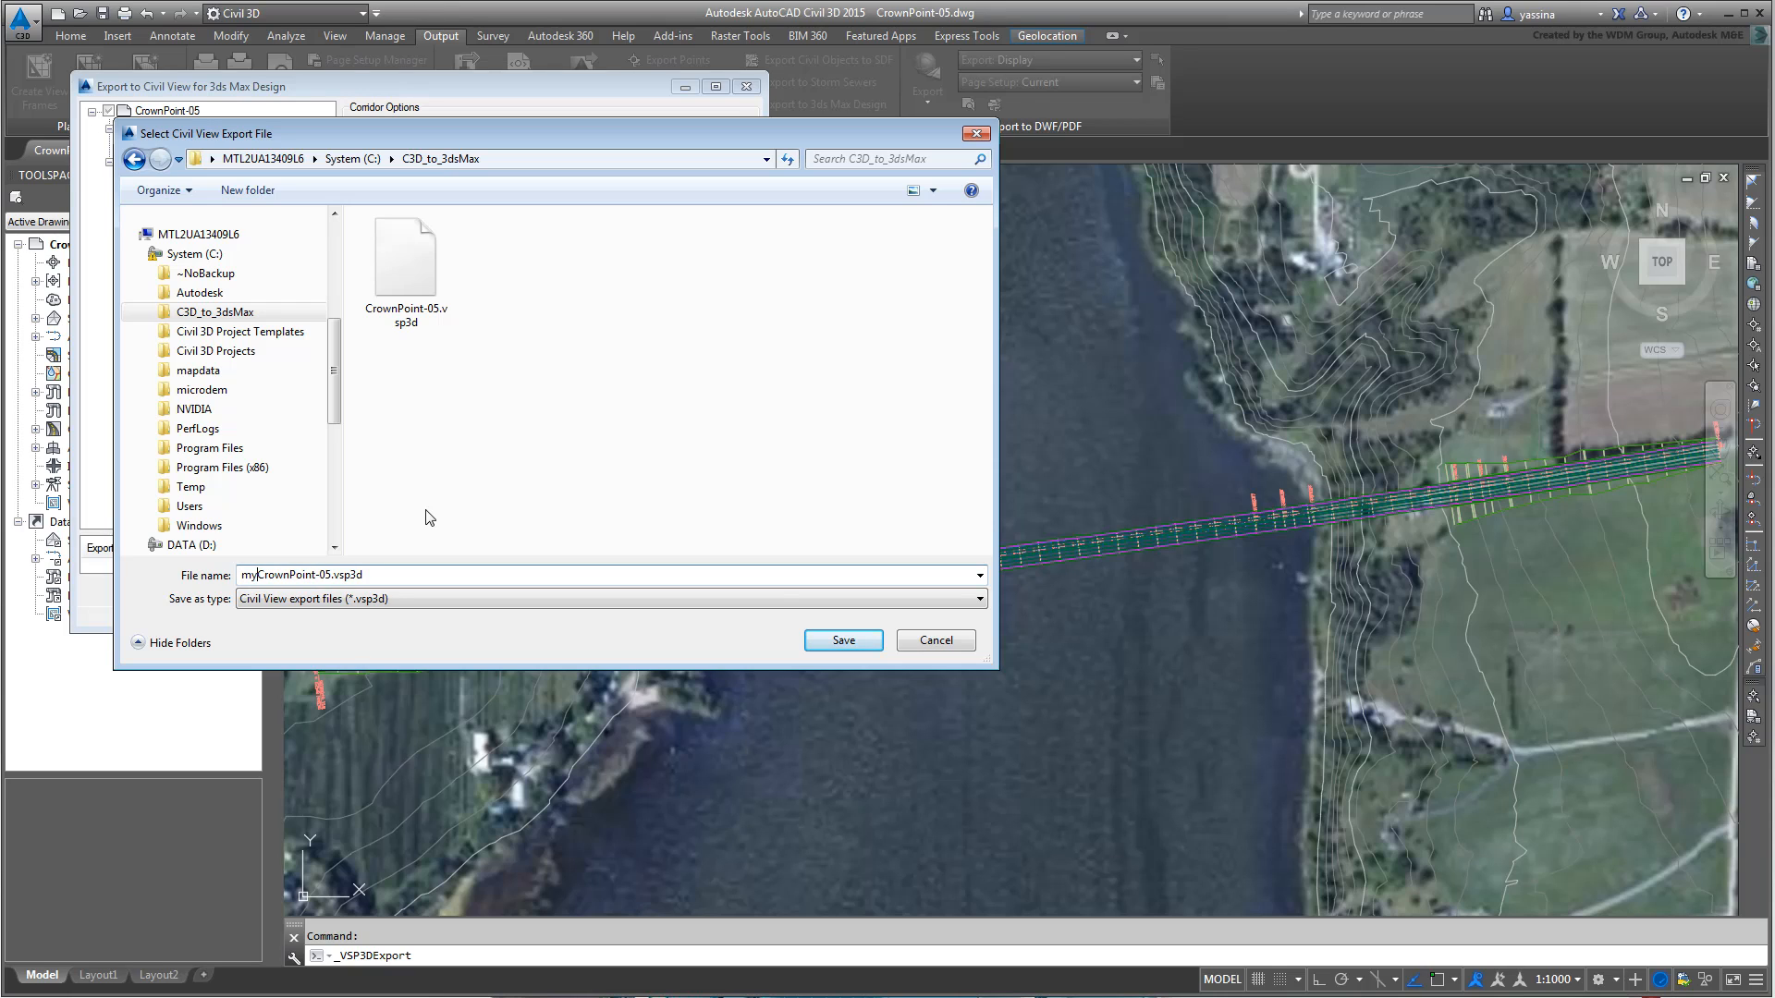
left_click(841, 640)
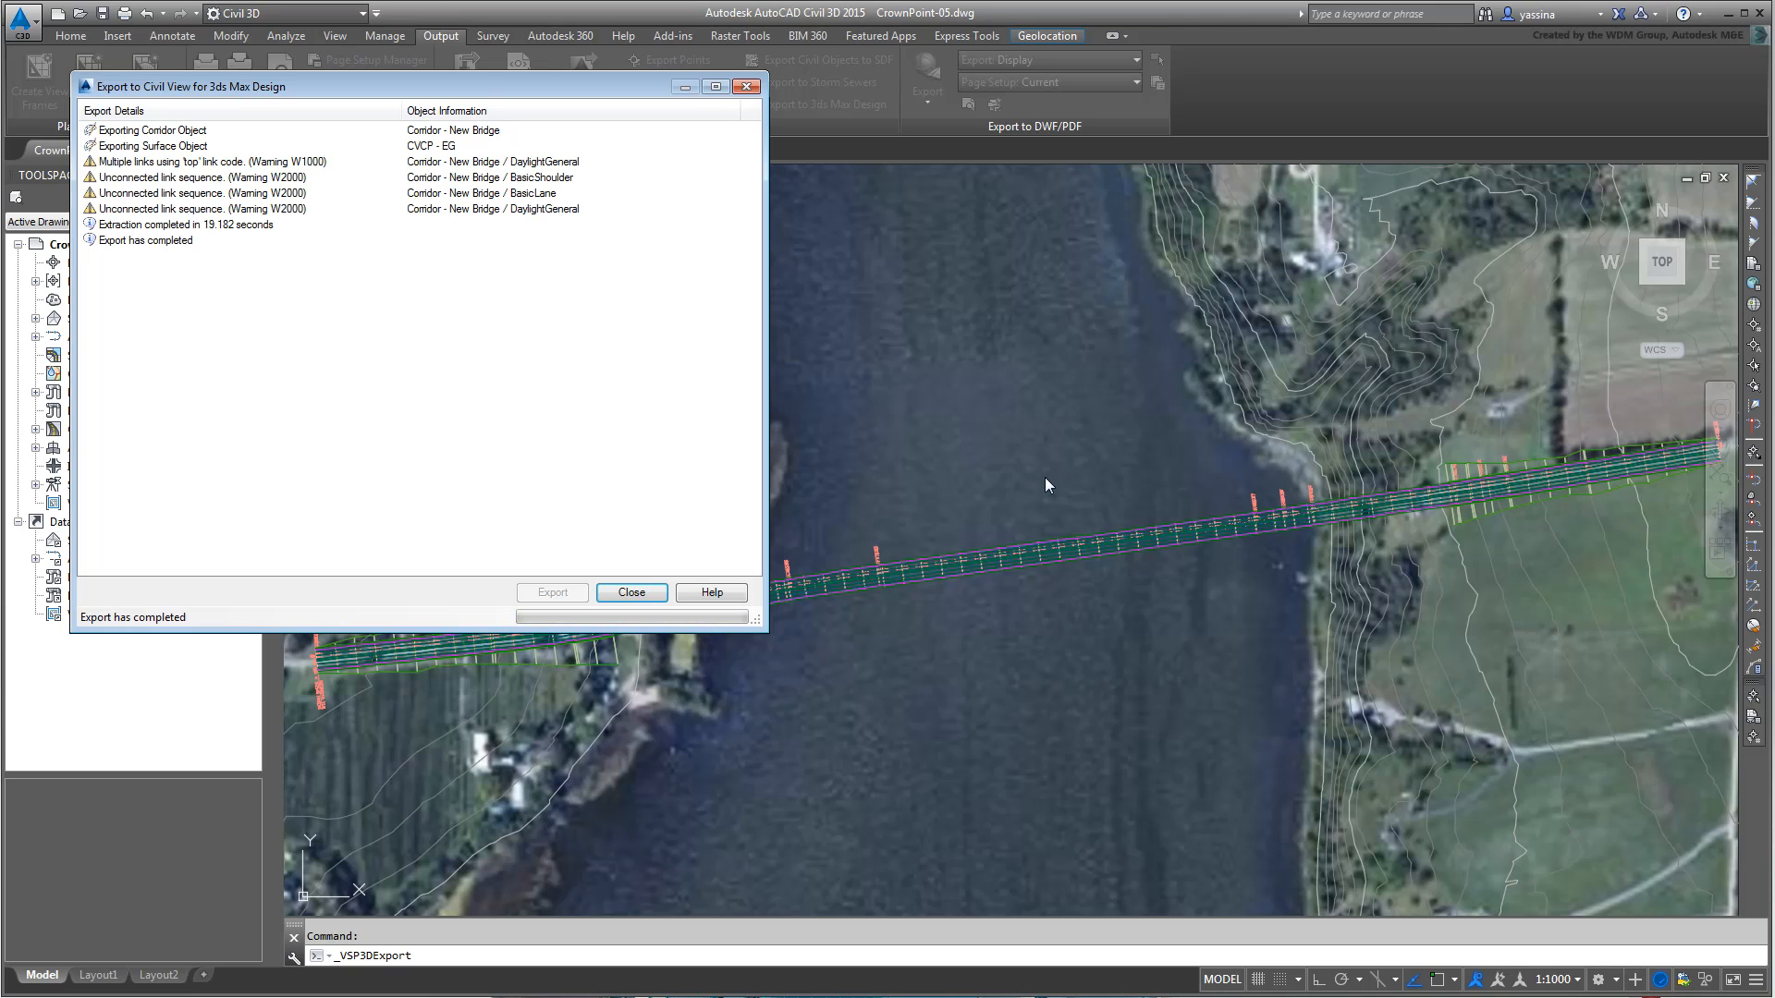
left_click(632, 592)
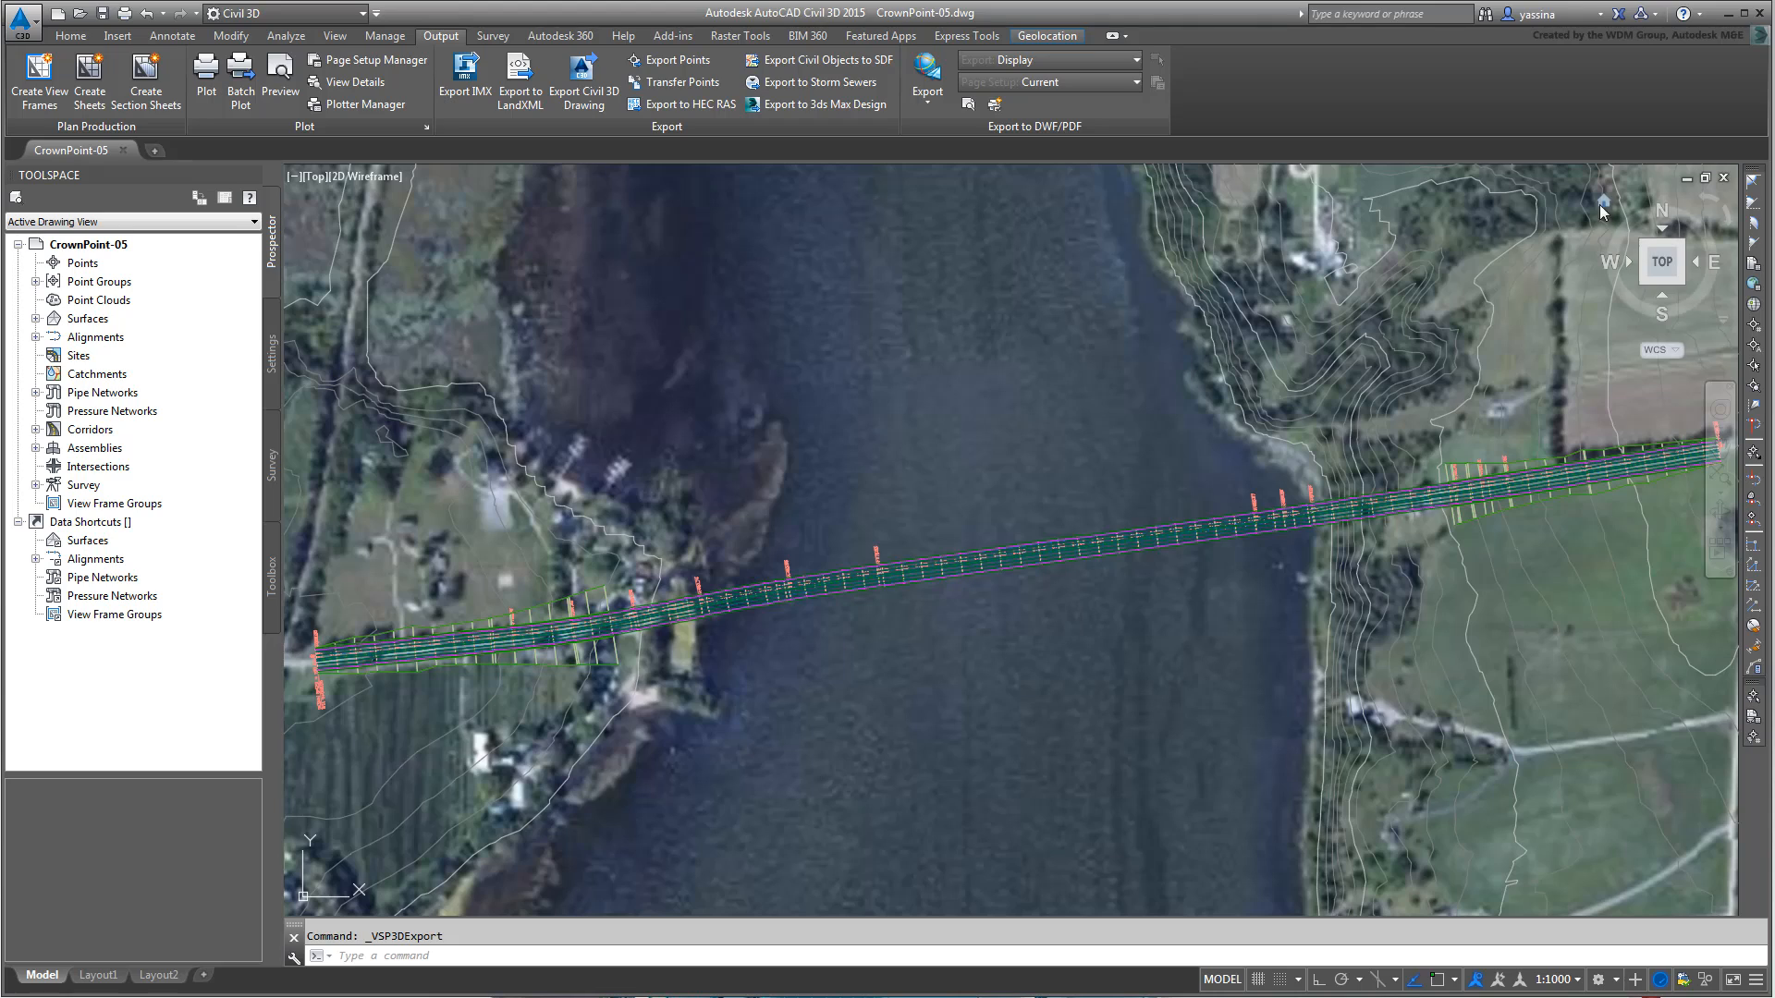
Leave Civil 3D for the desktop and launch 3ds Max Design 2015.
left_click(1759, 13)
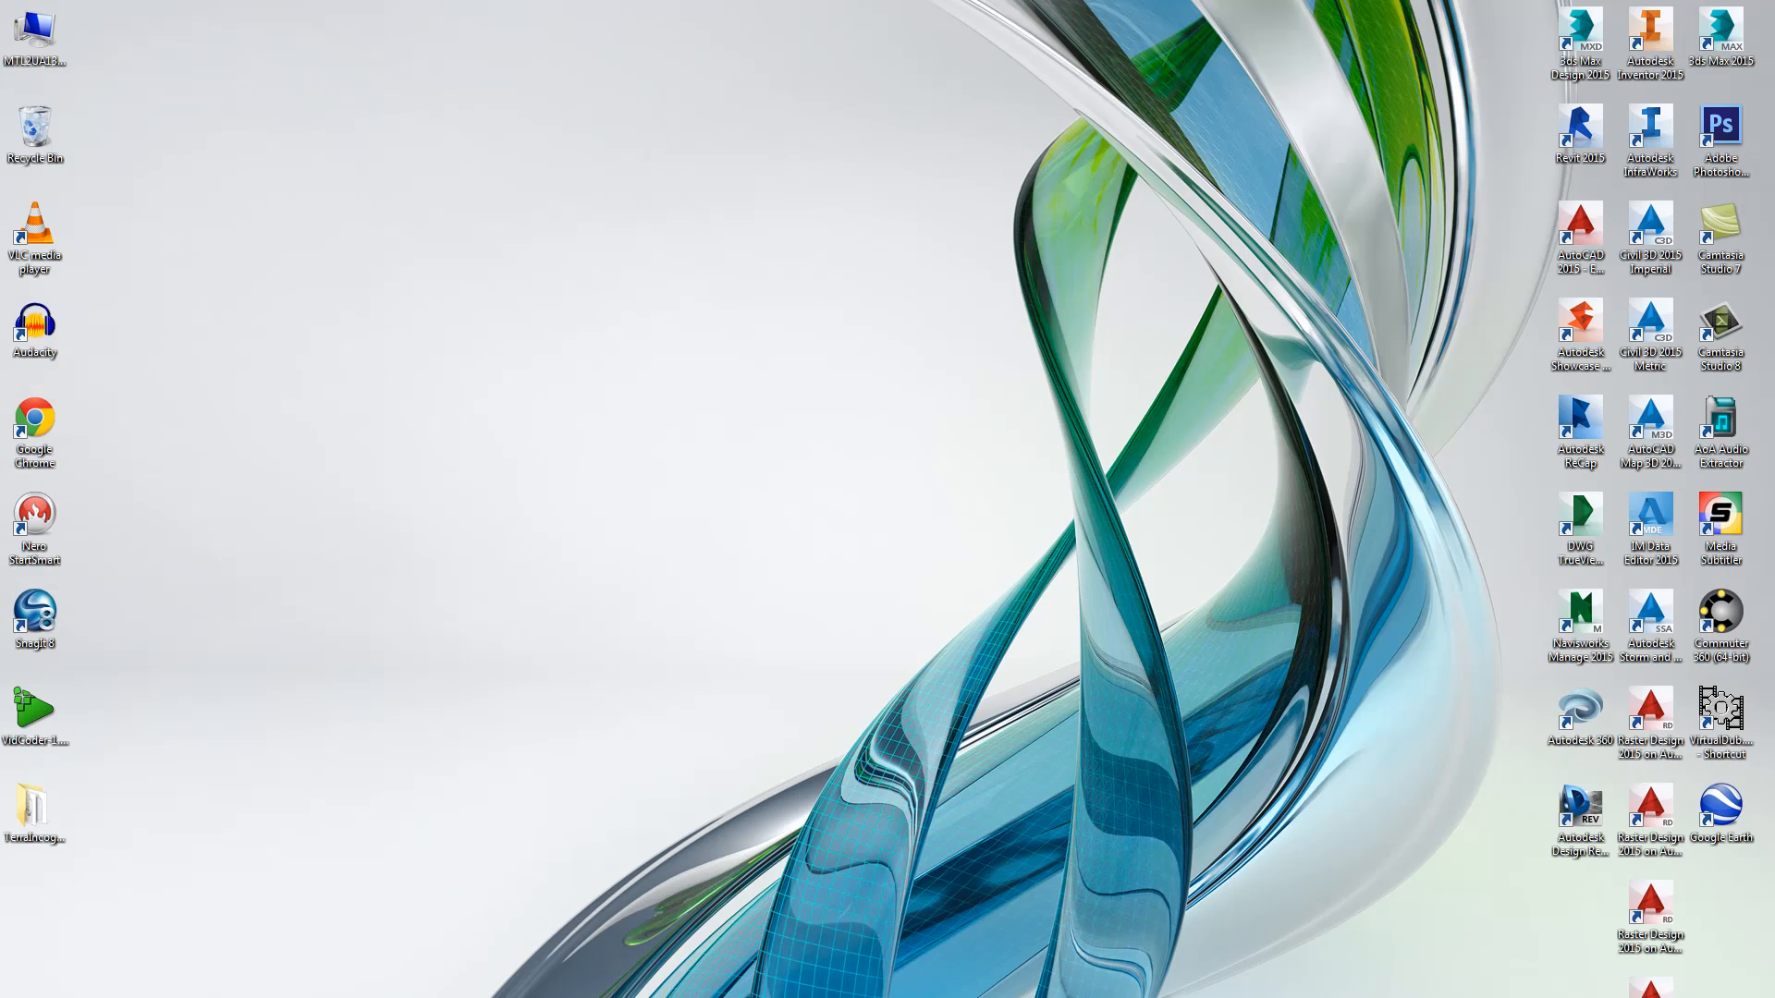
double_click(1581, 37)
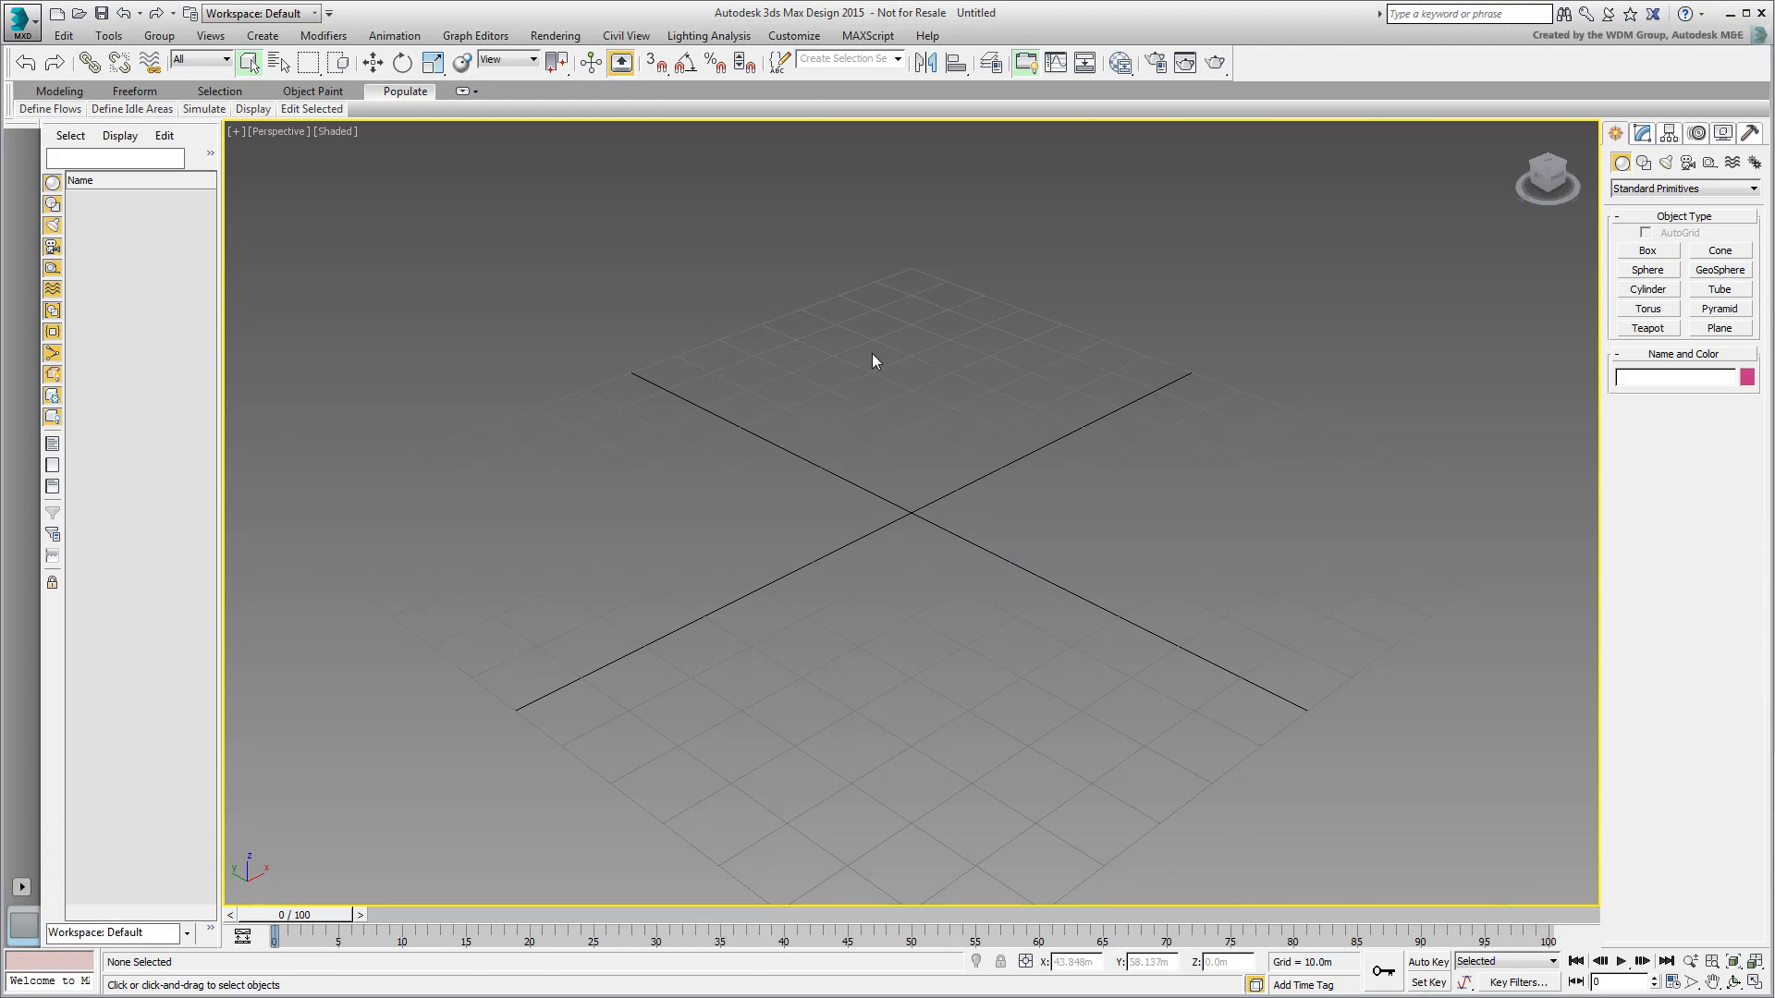
Check the system unit scale and its available units in the units setup, leaving without applying changes.
left_click(793, 35)
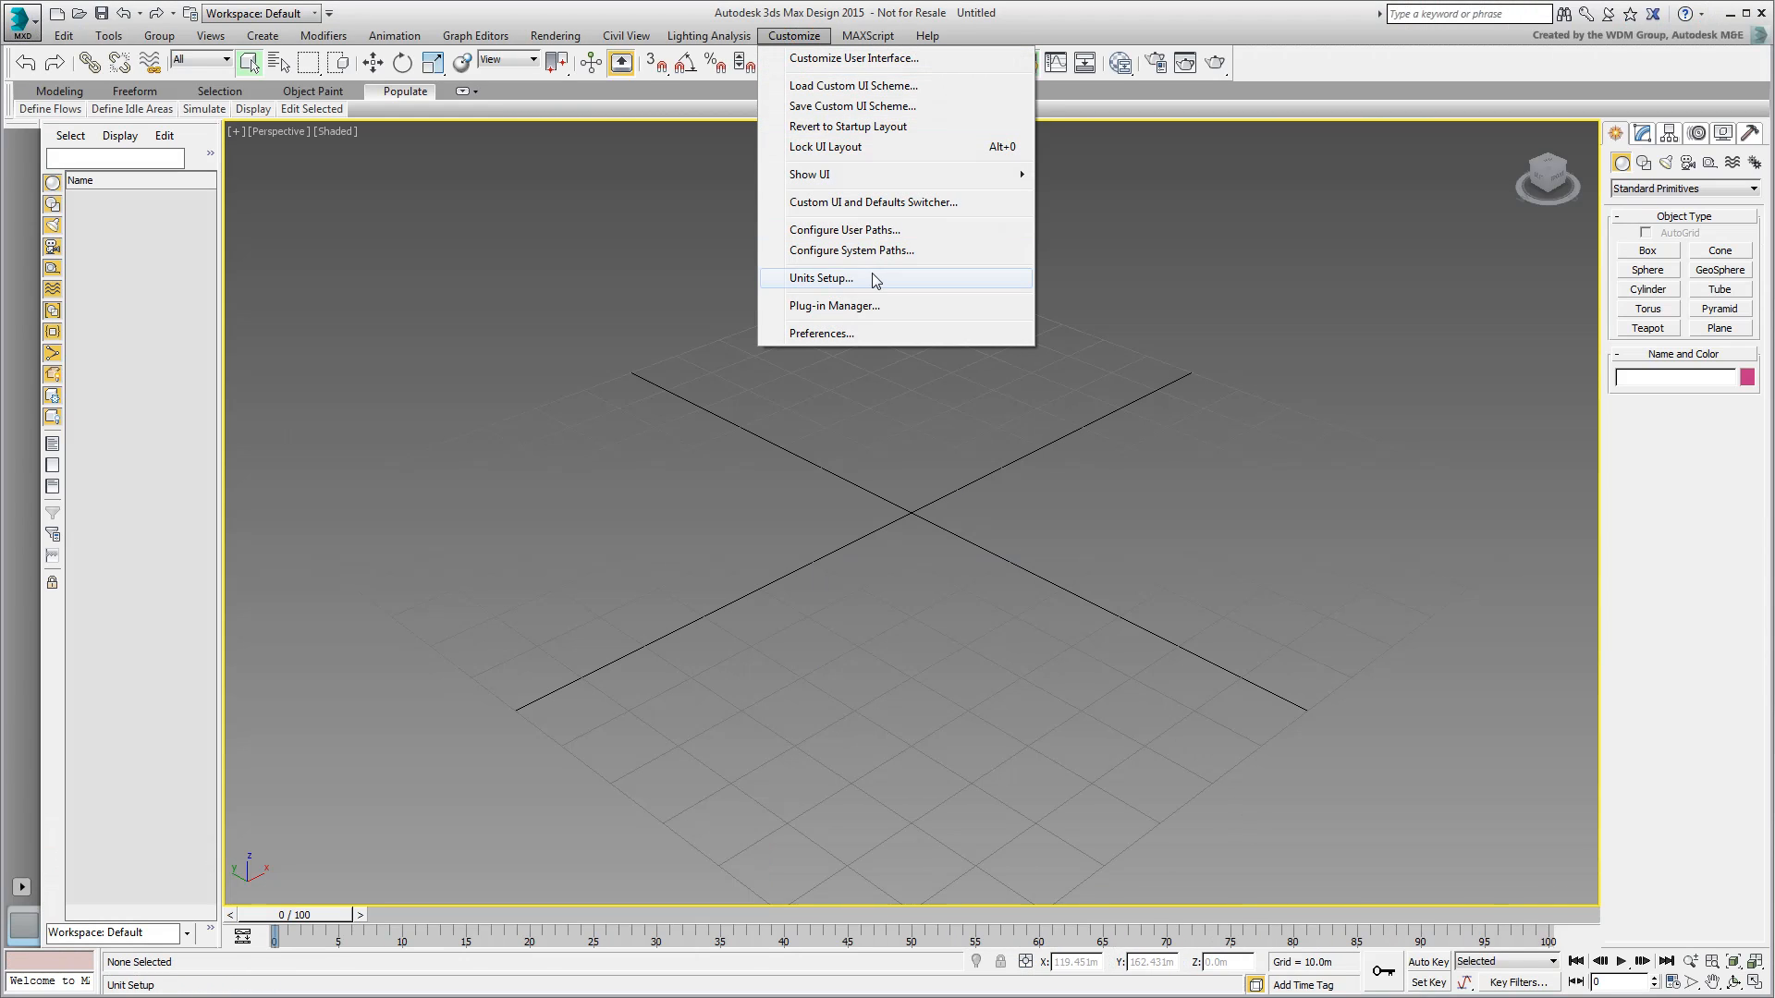
left_click(821, 278)
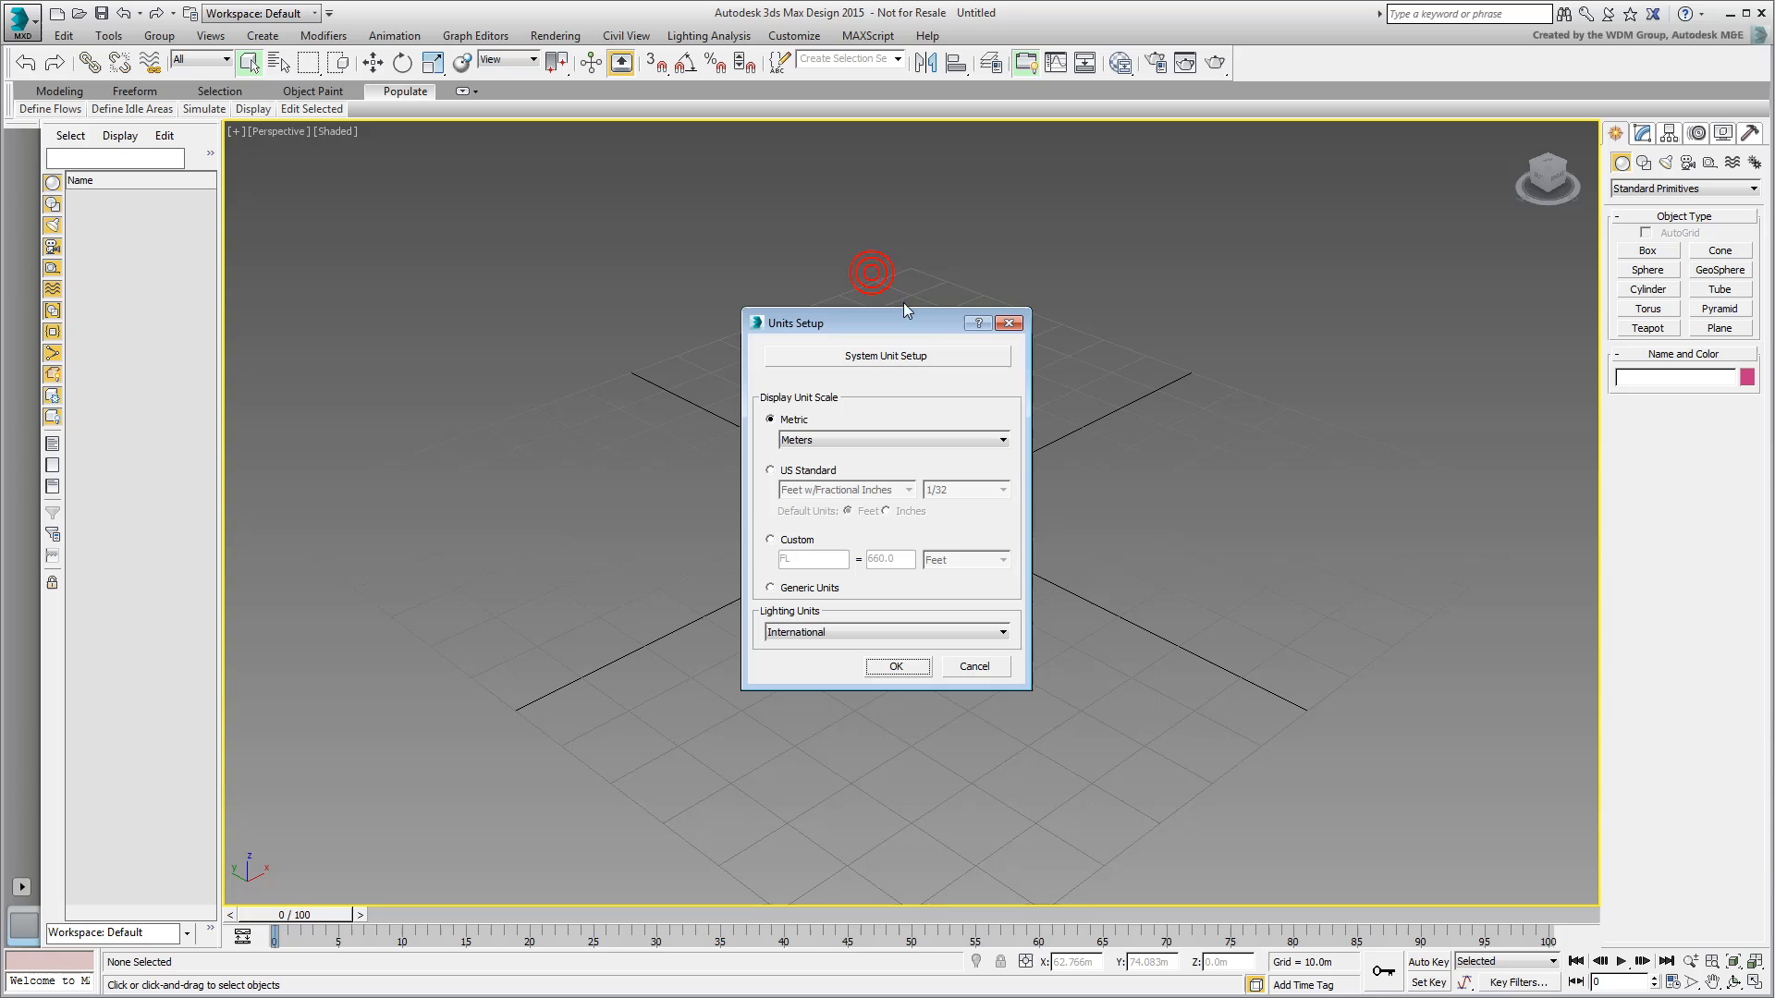
left_click(928, 359)
left_click(982, 444)
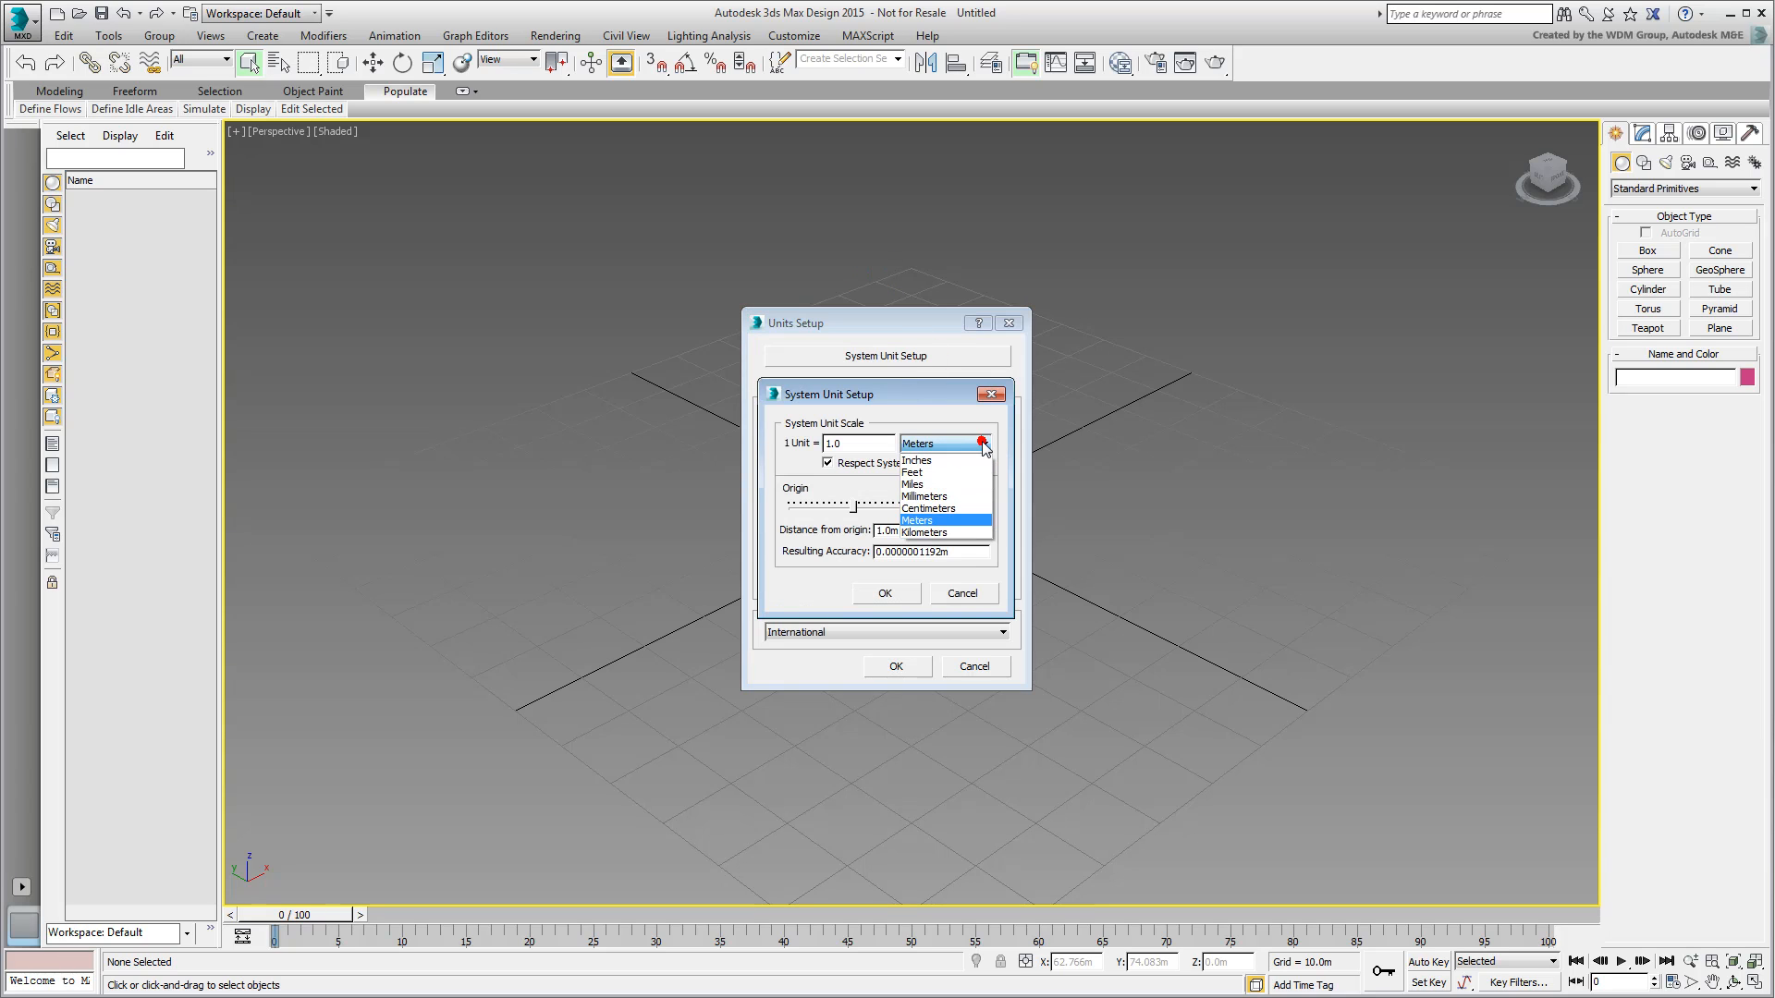
left_click(961, 511)
left_click(963, 594)
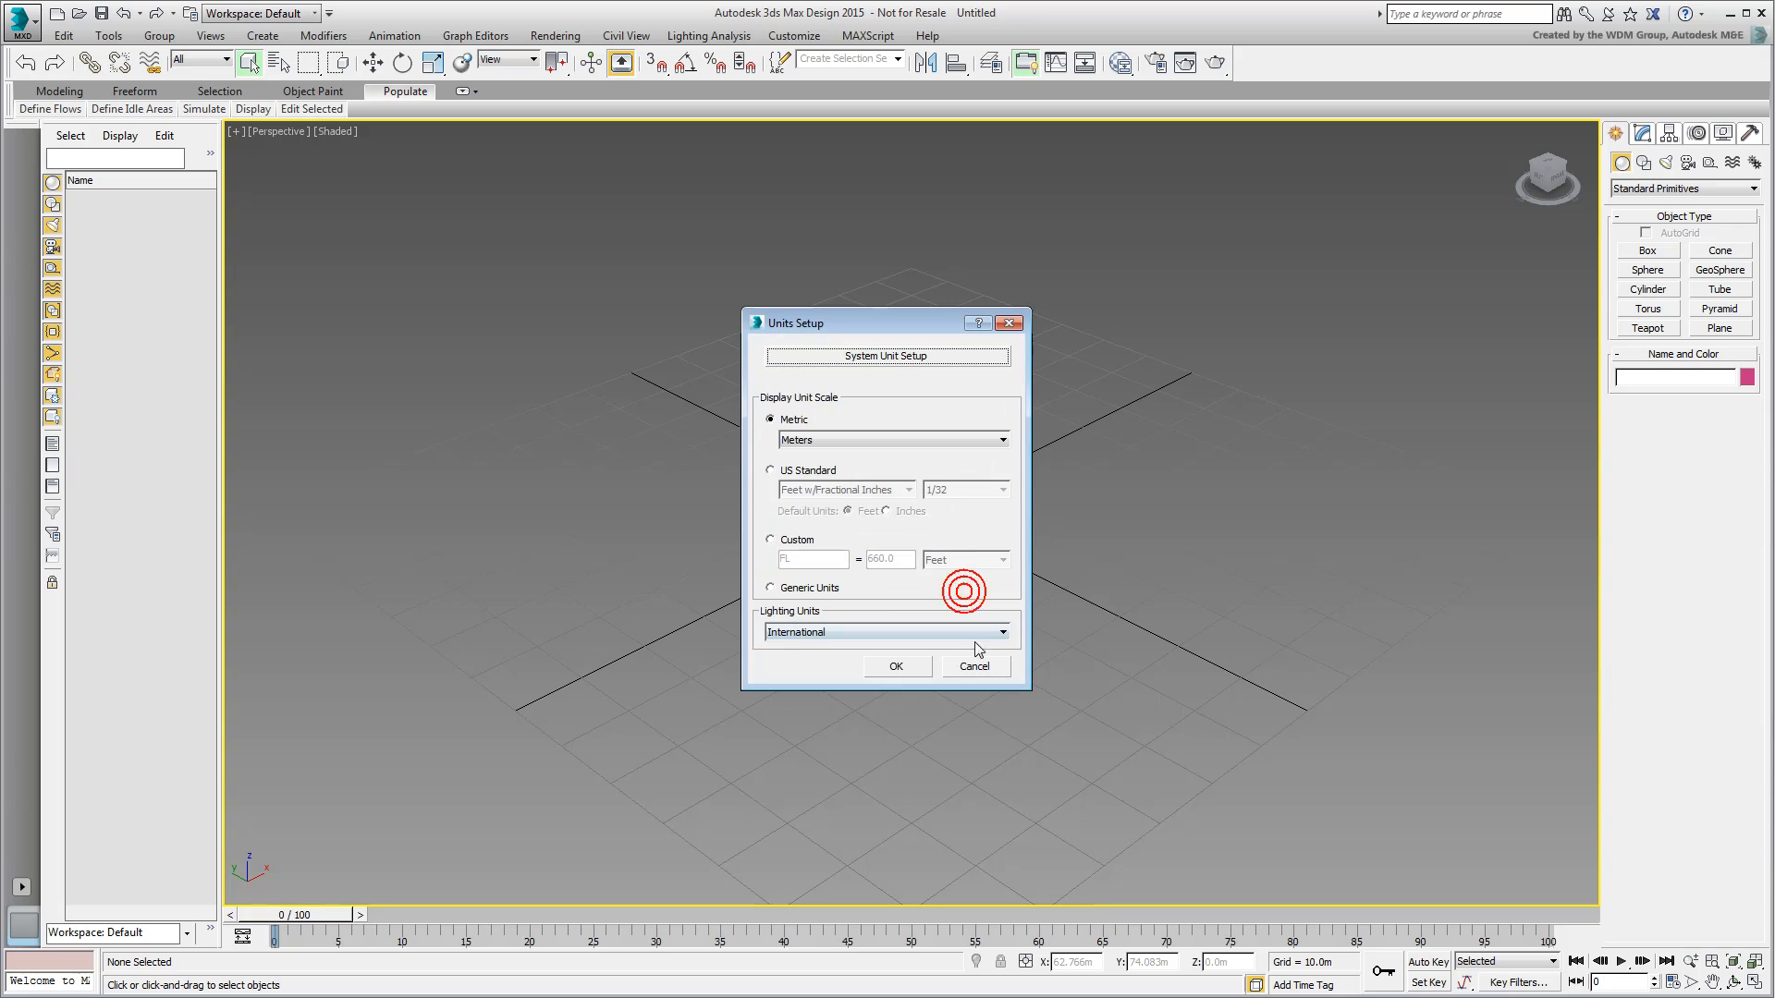
left_click(974, 665)
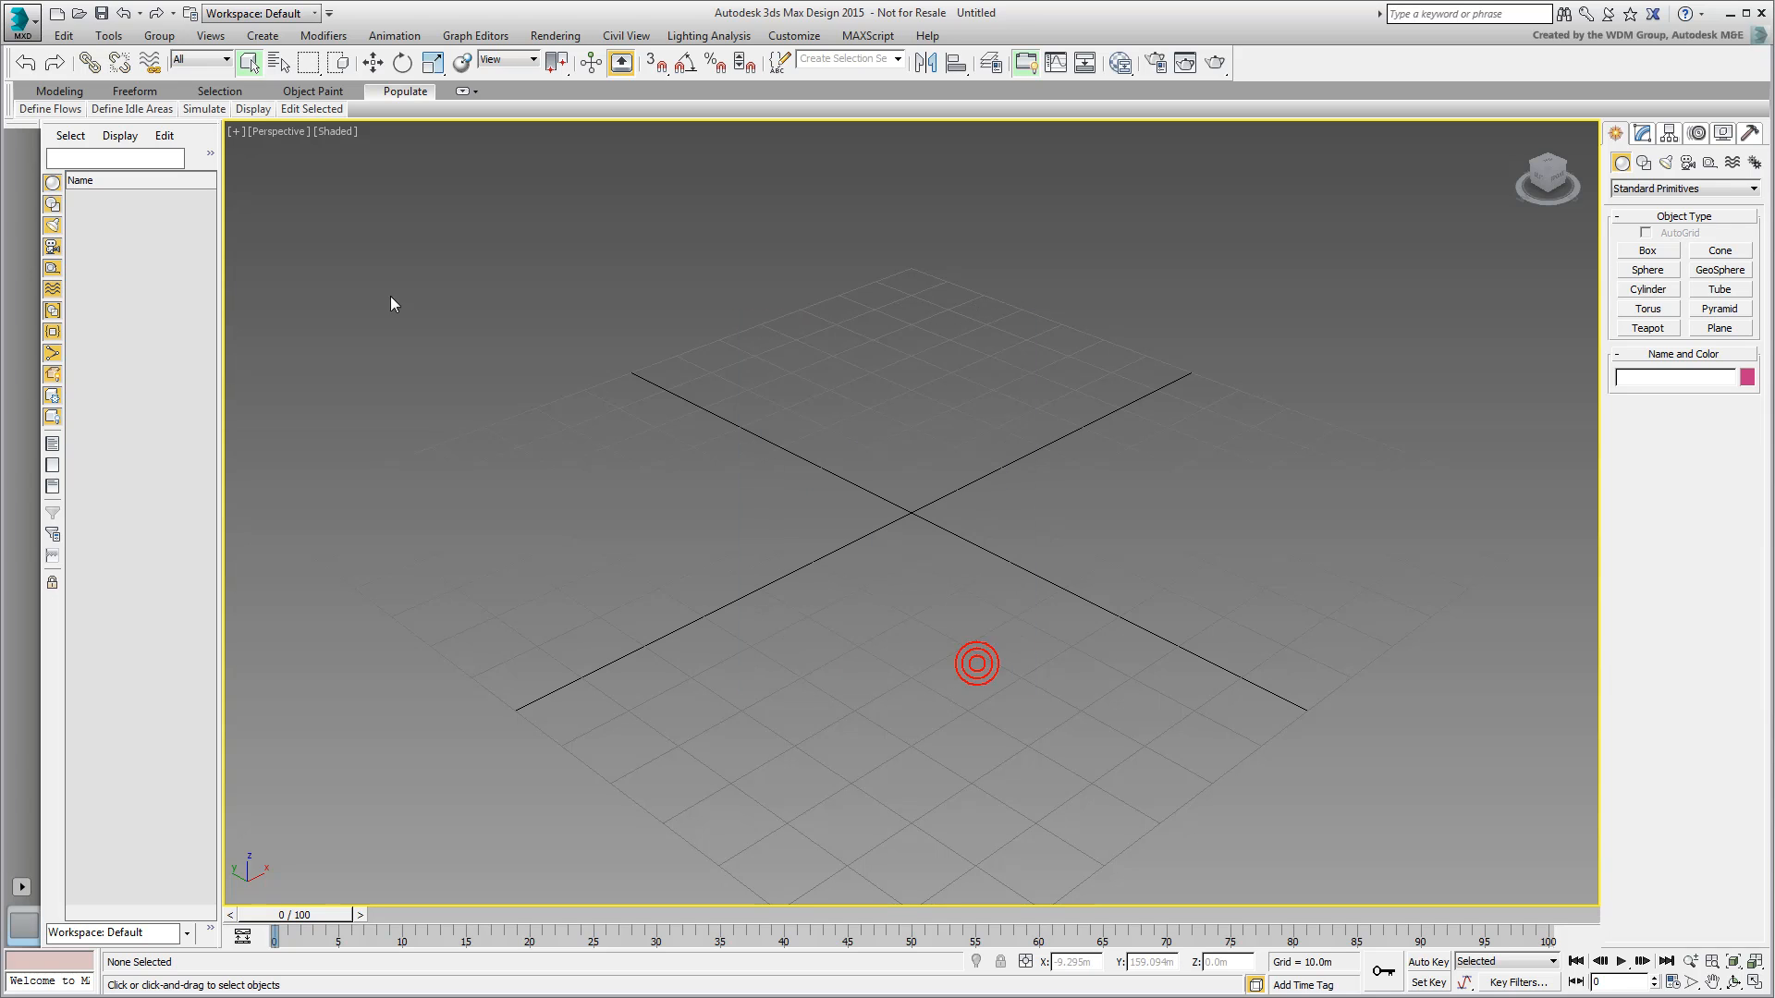
Reset the 3ds Max scene to its startup defaults.
left_click(23, 20)
left_click(66, 112)
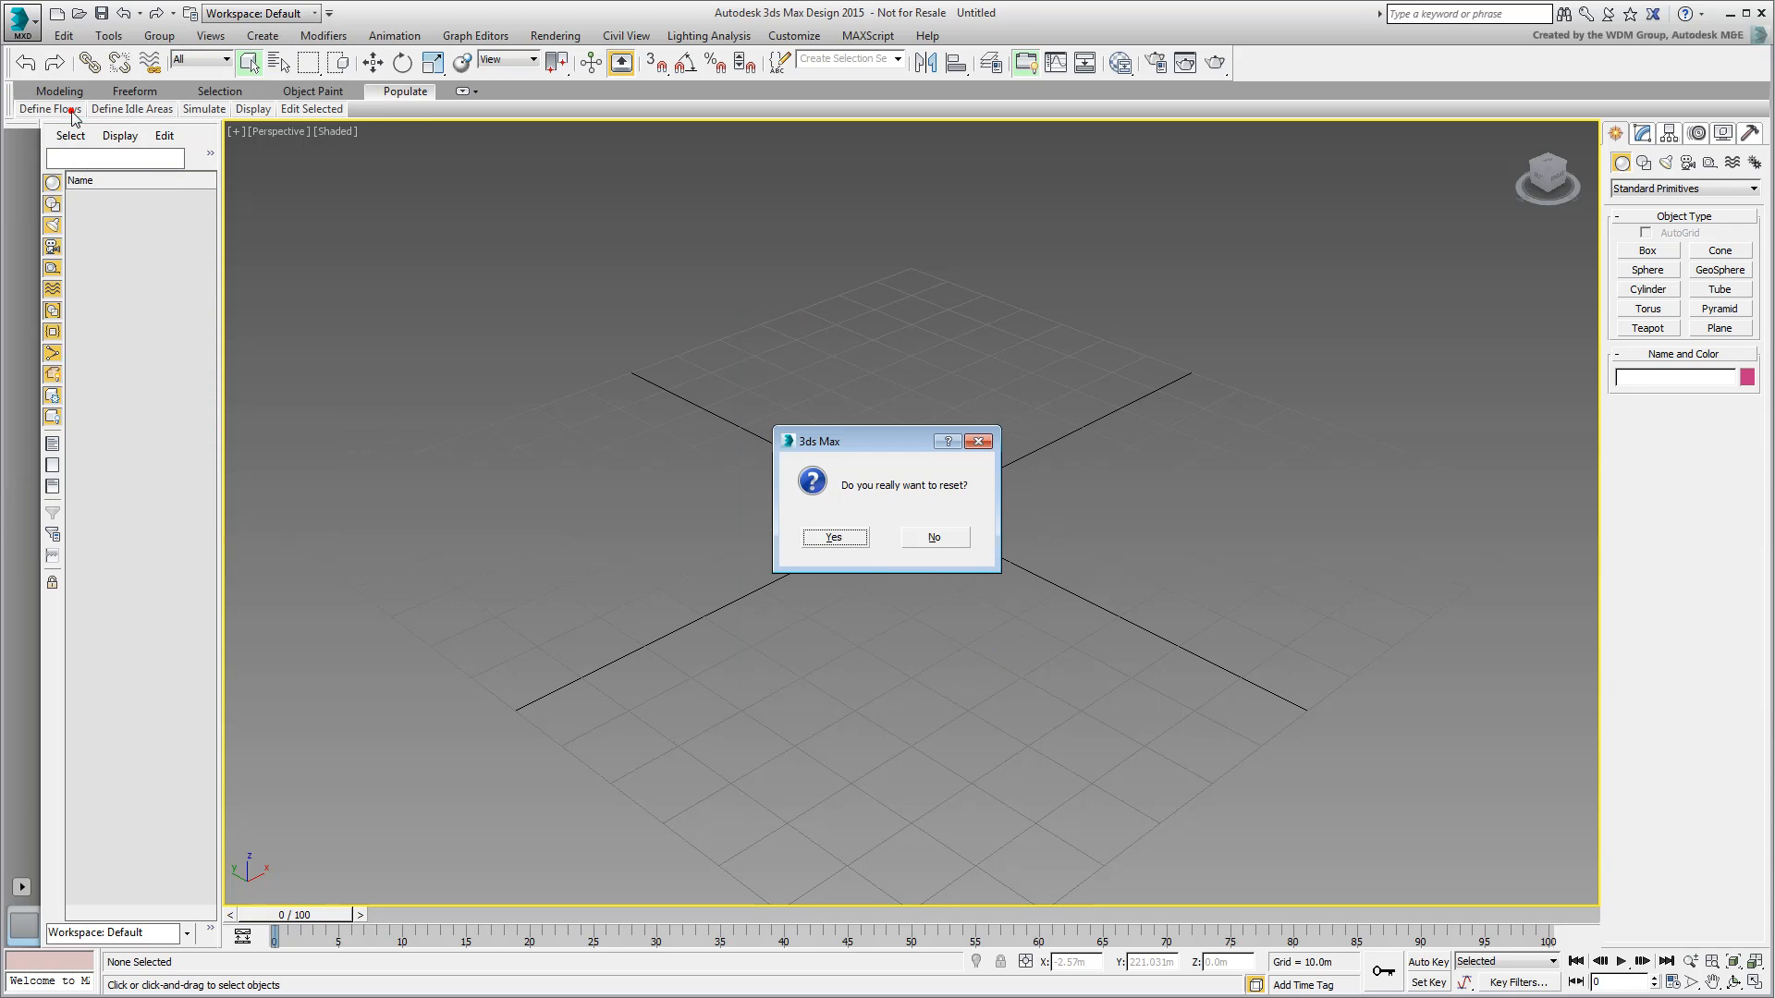
left_click(841, 539)
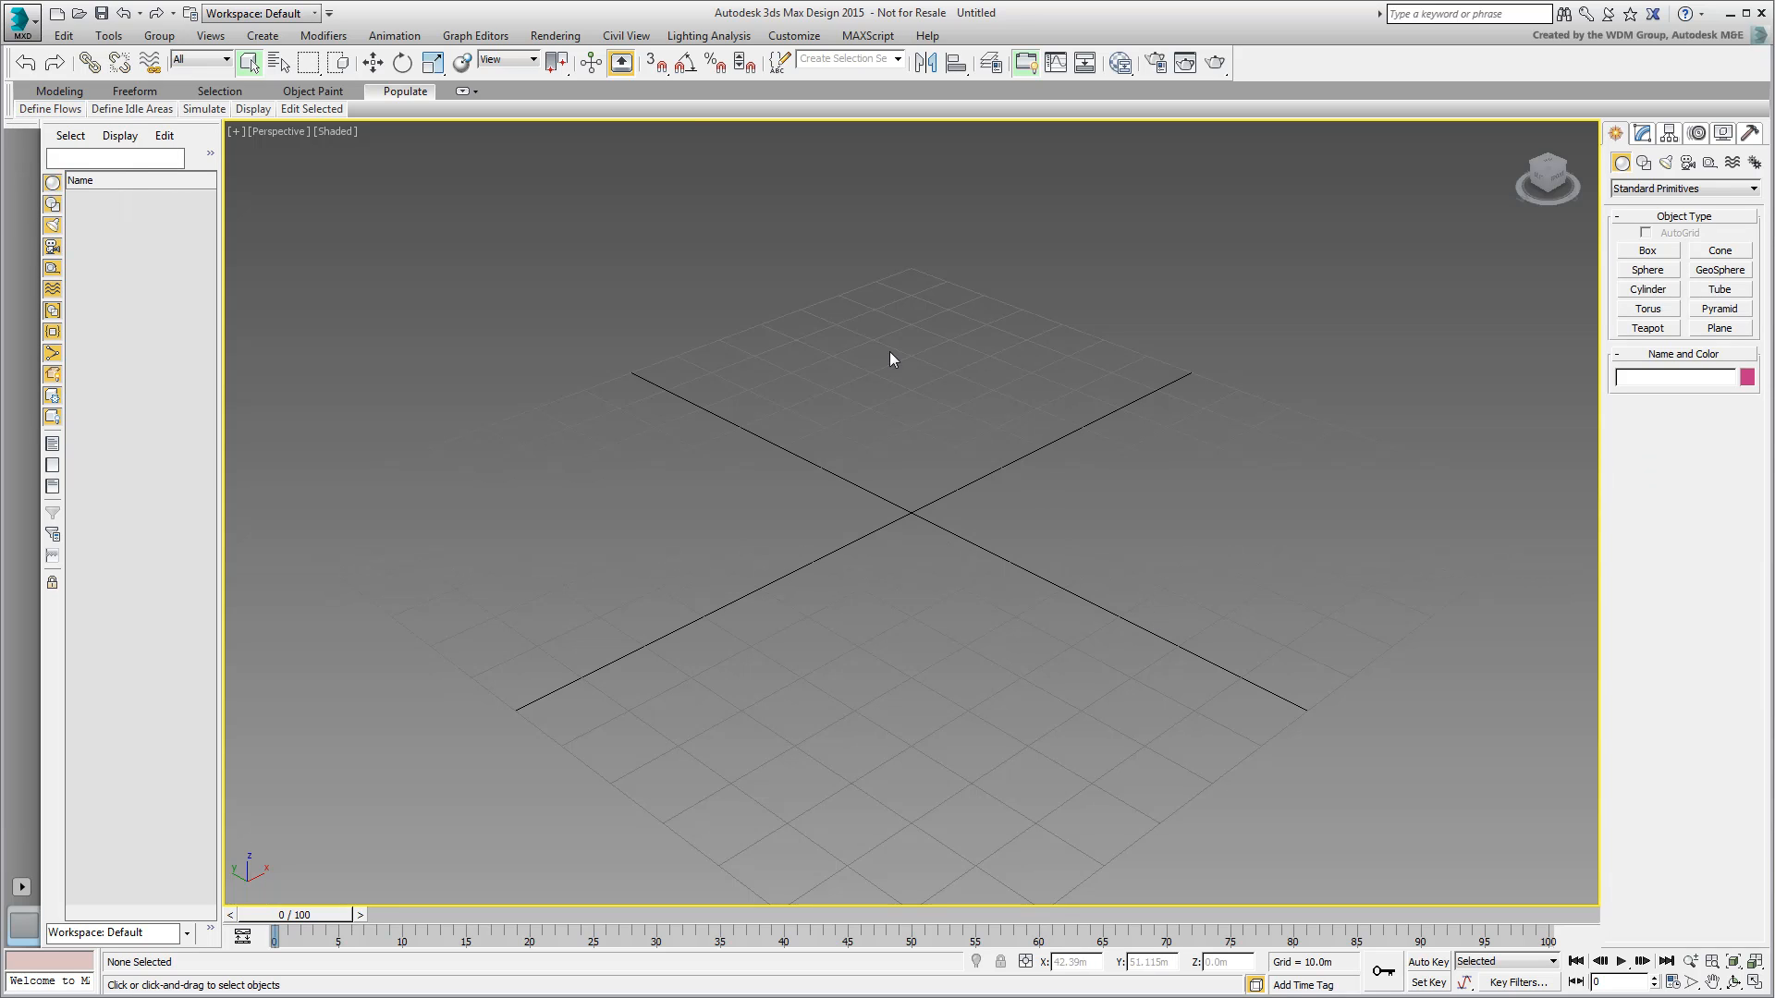
Initialize Civil View with US METRIC as the country resource kit.
left_click(643, 39)
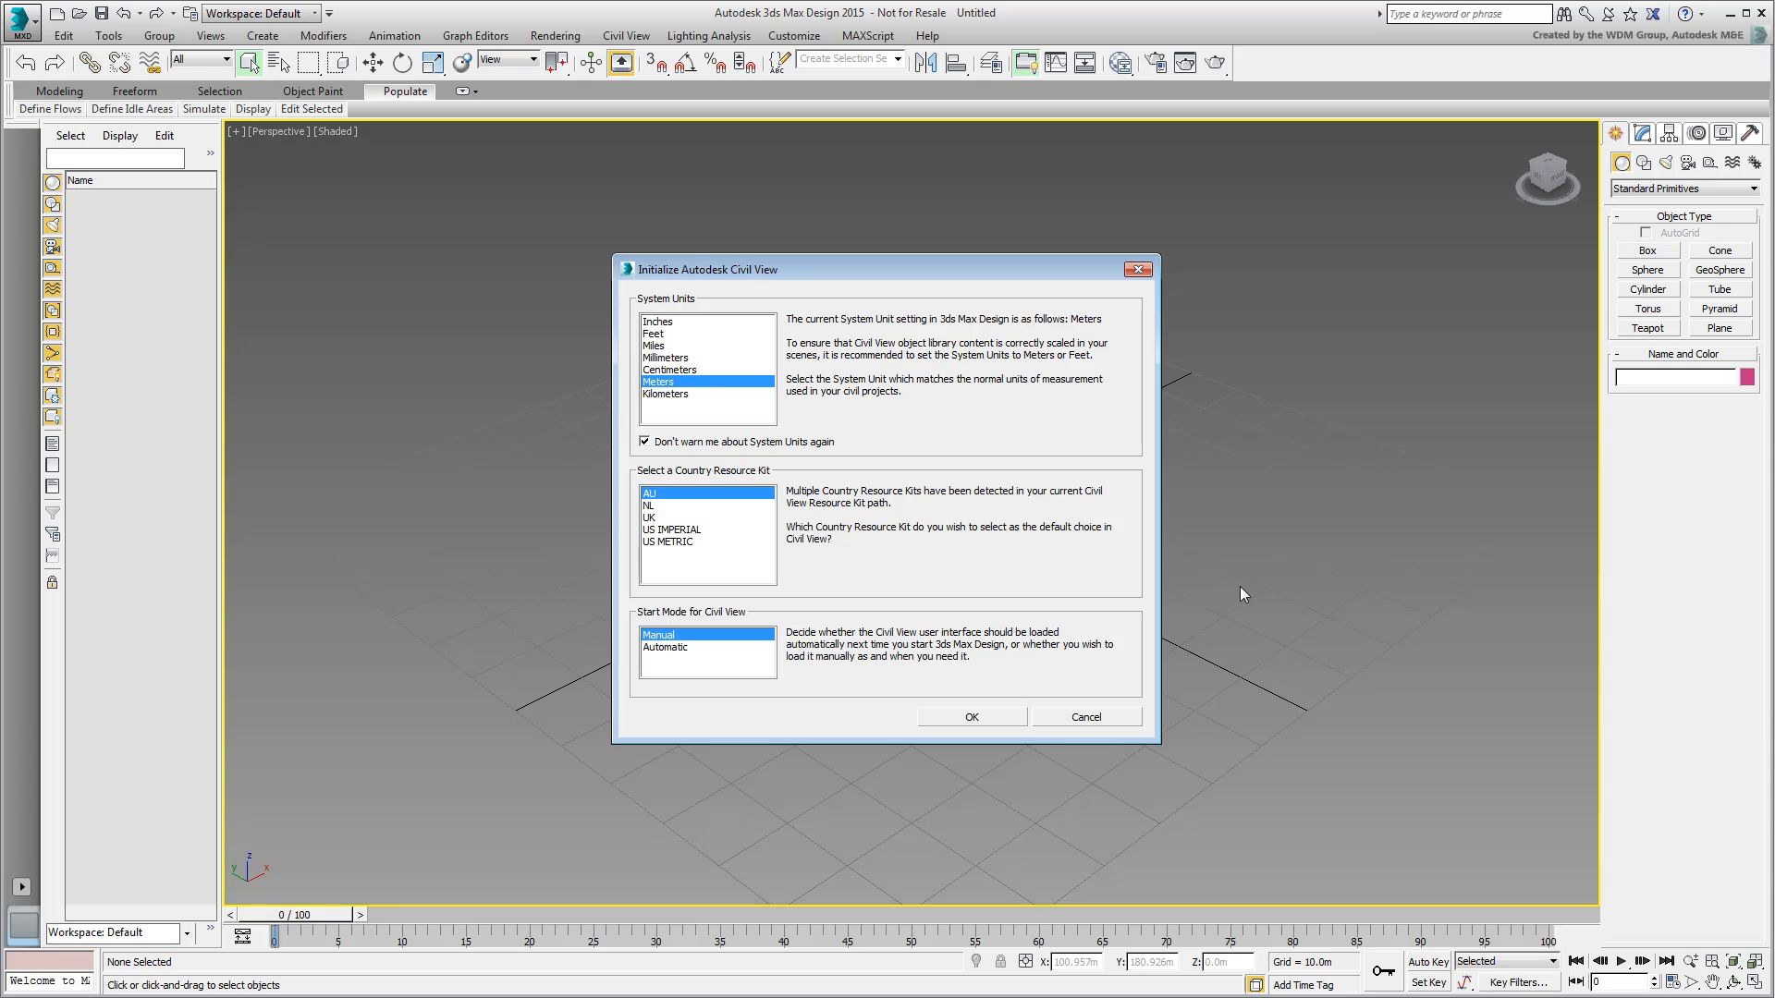
left_click(680, 541)
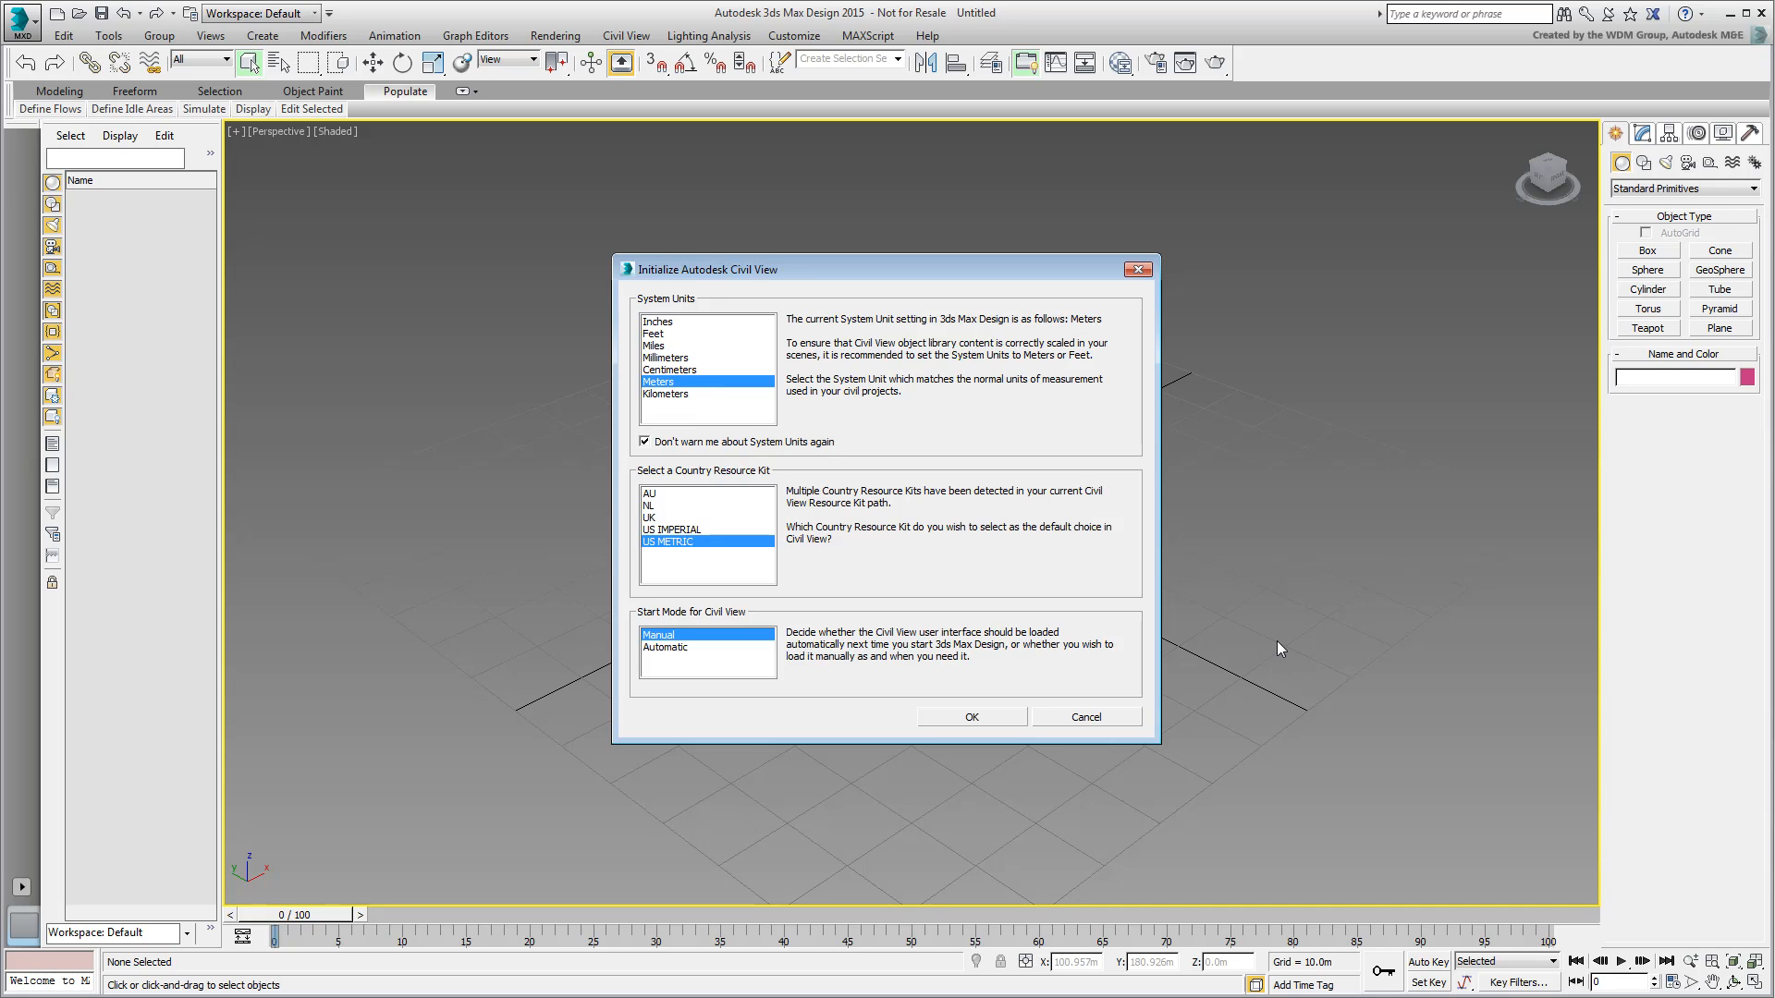
left_click(980, 716)
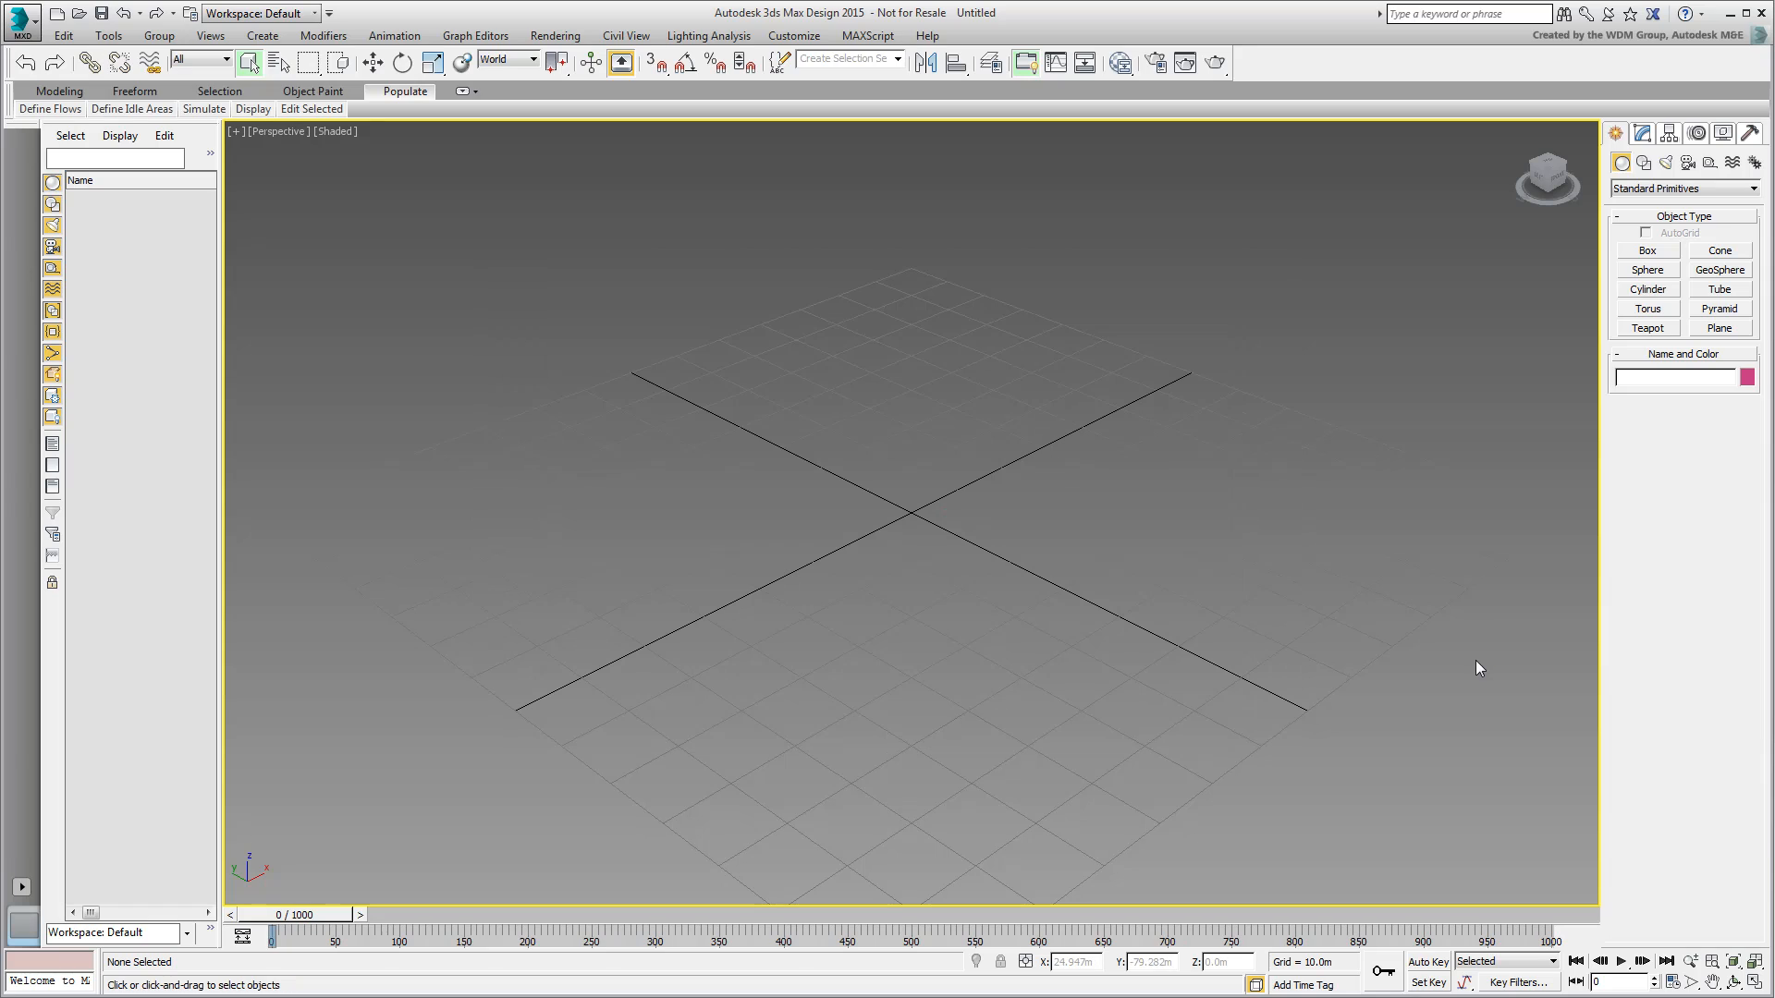
Review the Civil View preferences for automatic start and the active country resource kit, leaving without applying changes.
left_click(634, 37)
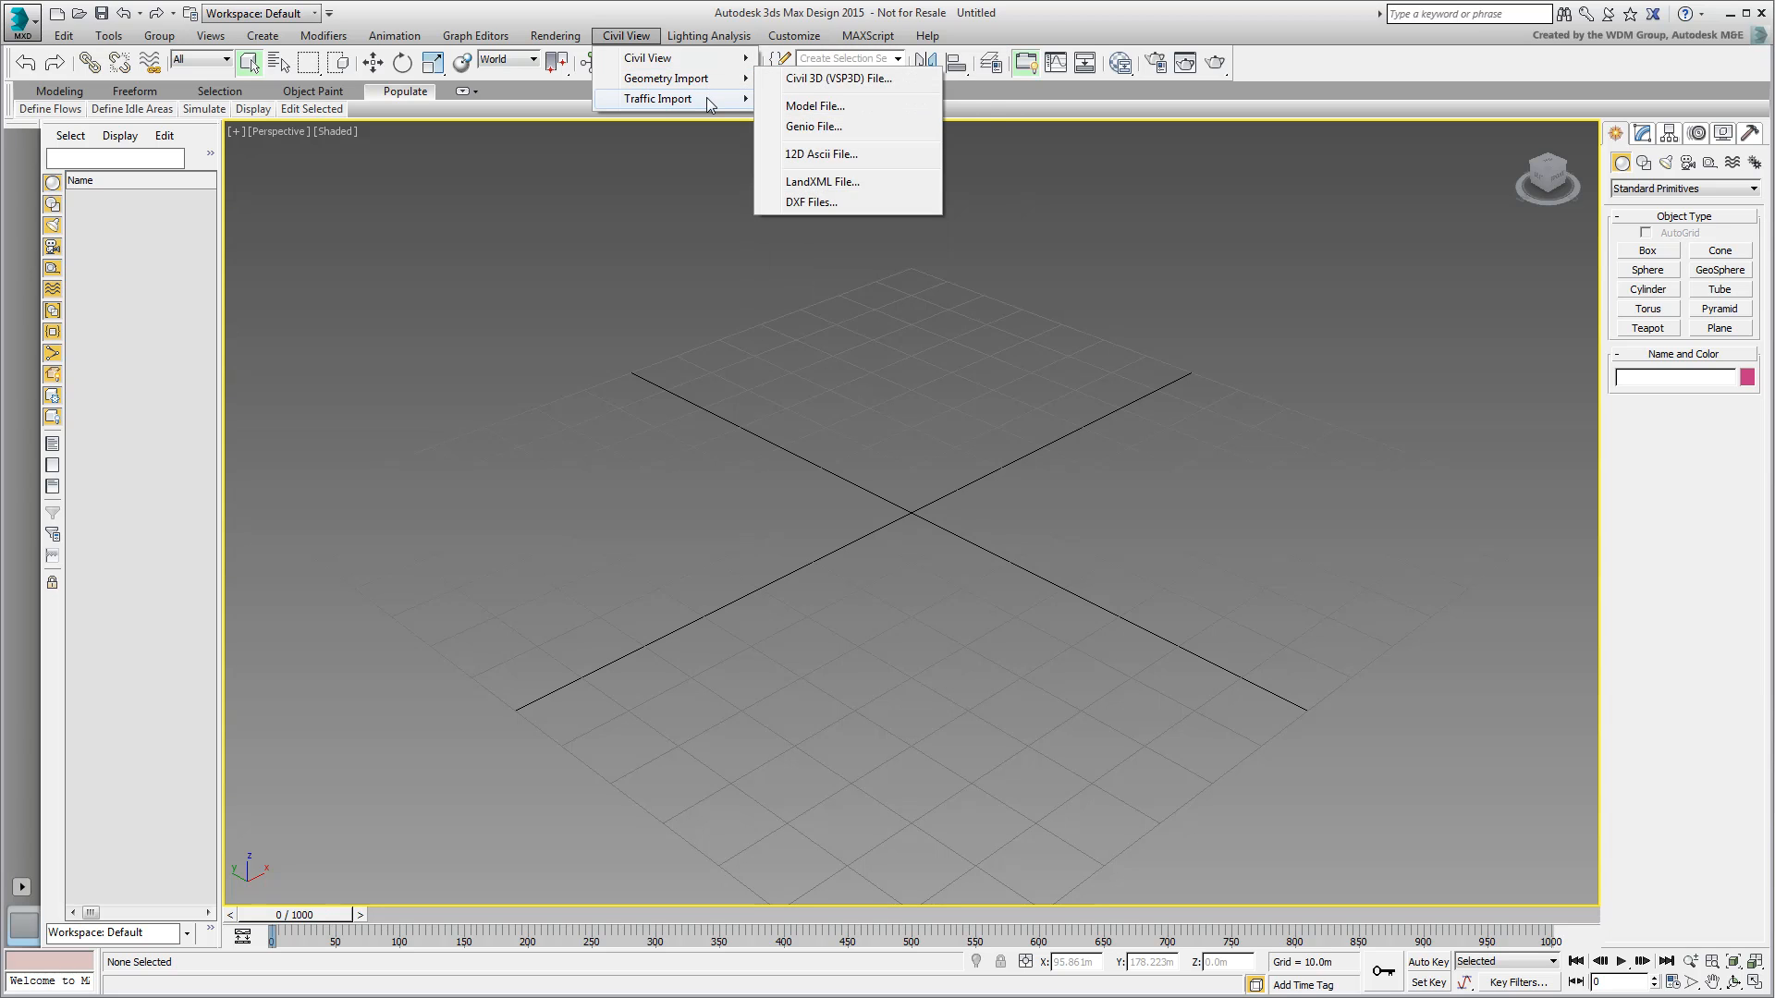
mouse_move(710, 103)
mouse_move(701, 62)
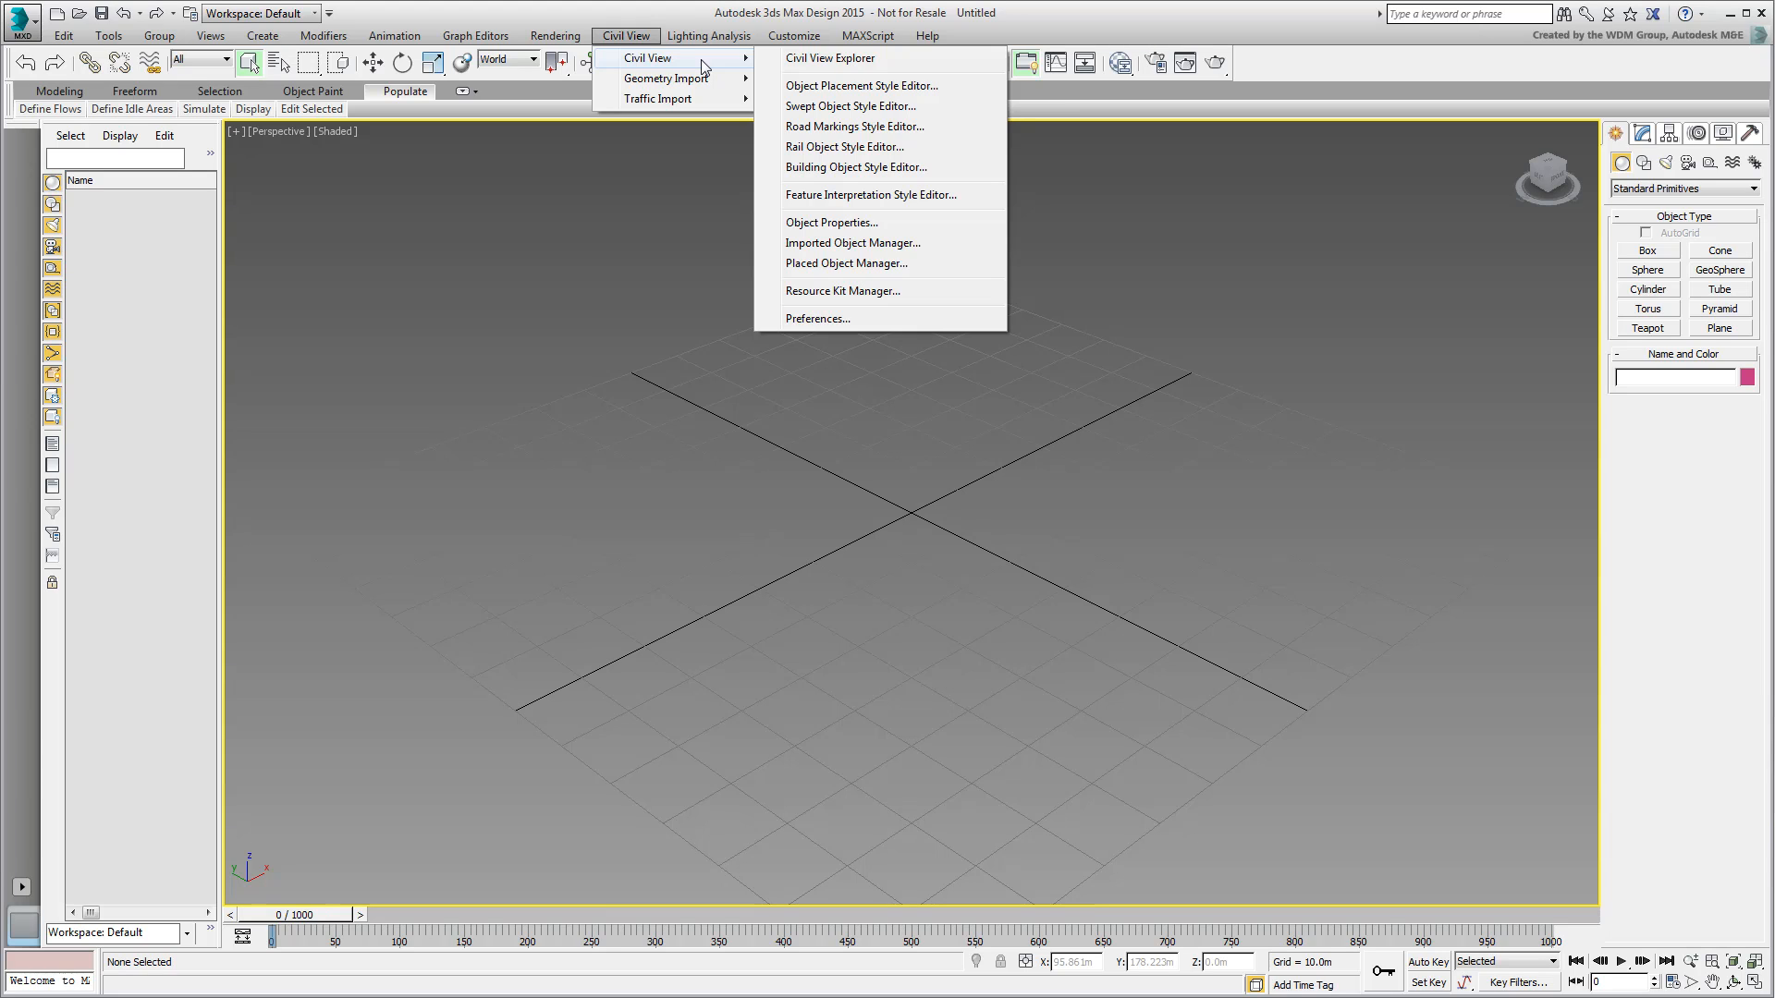
left_click(862, 320)
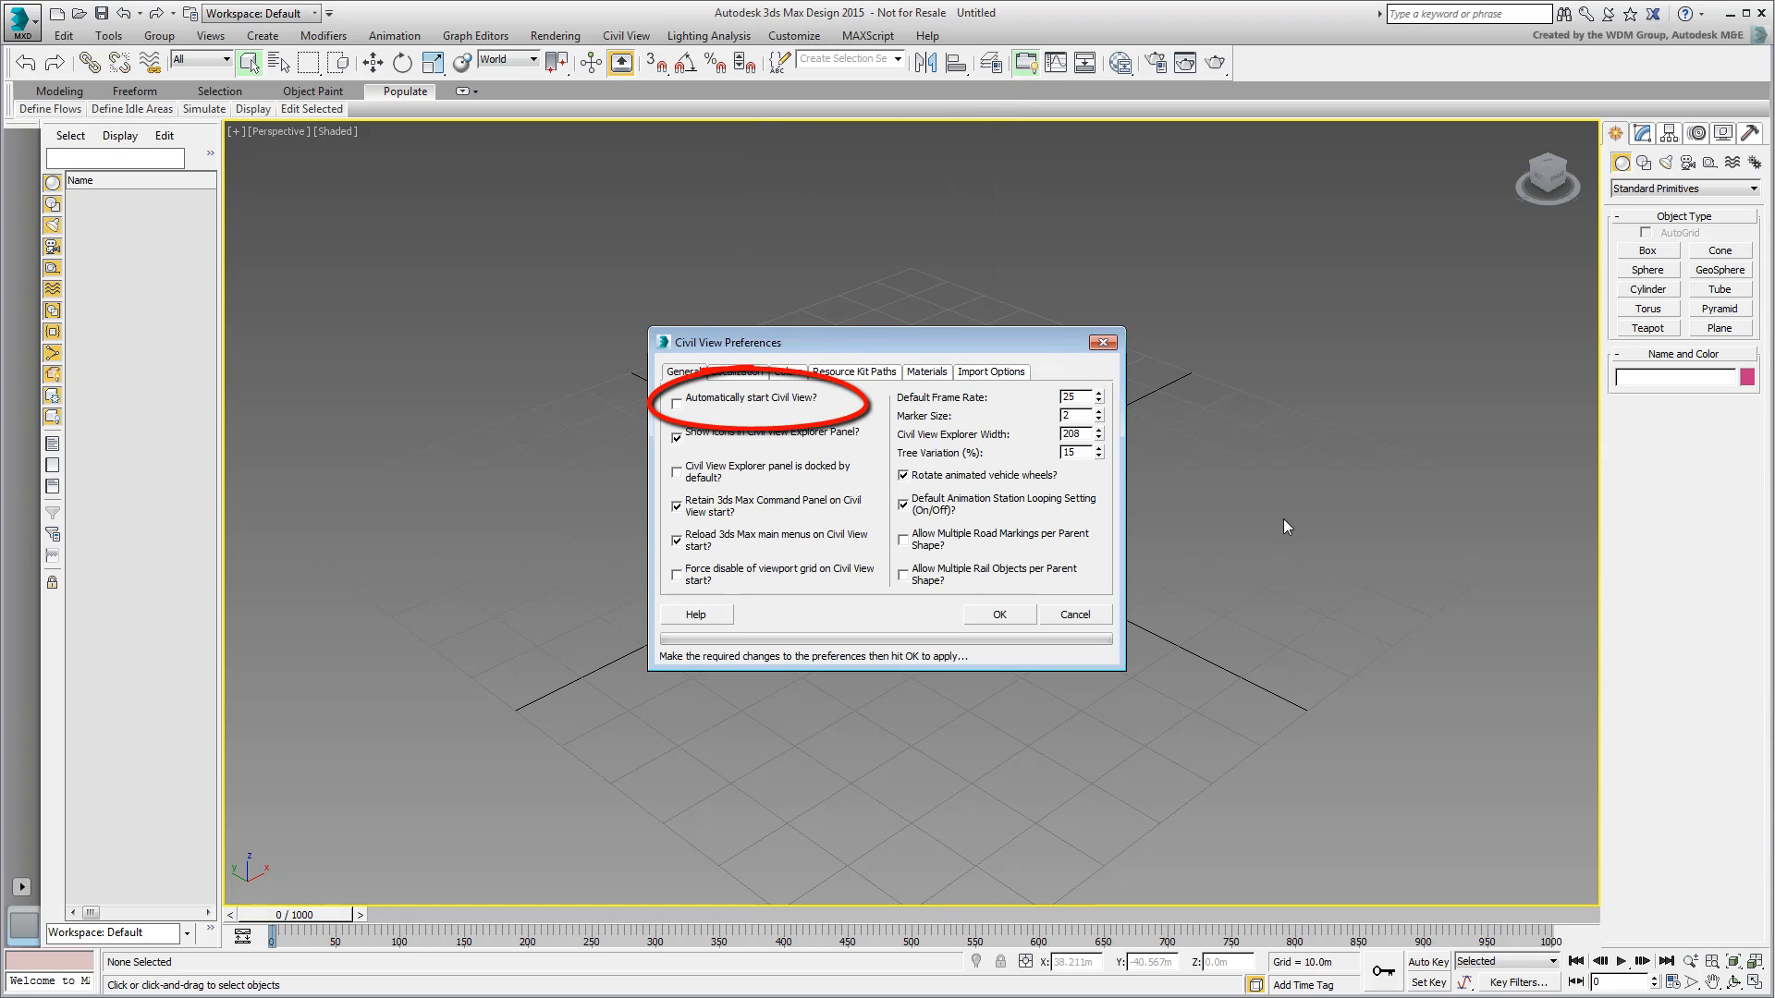
left_click(852, 373)
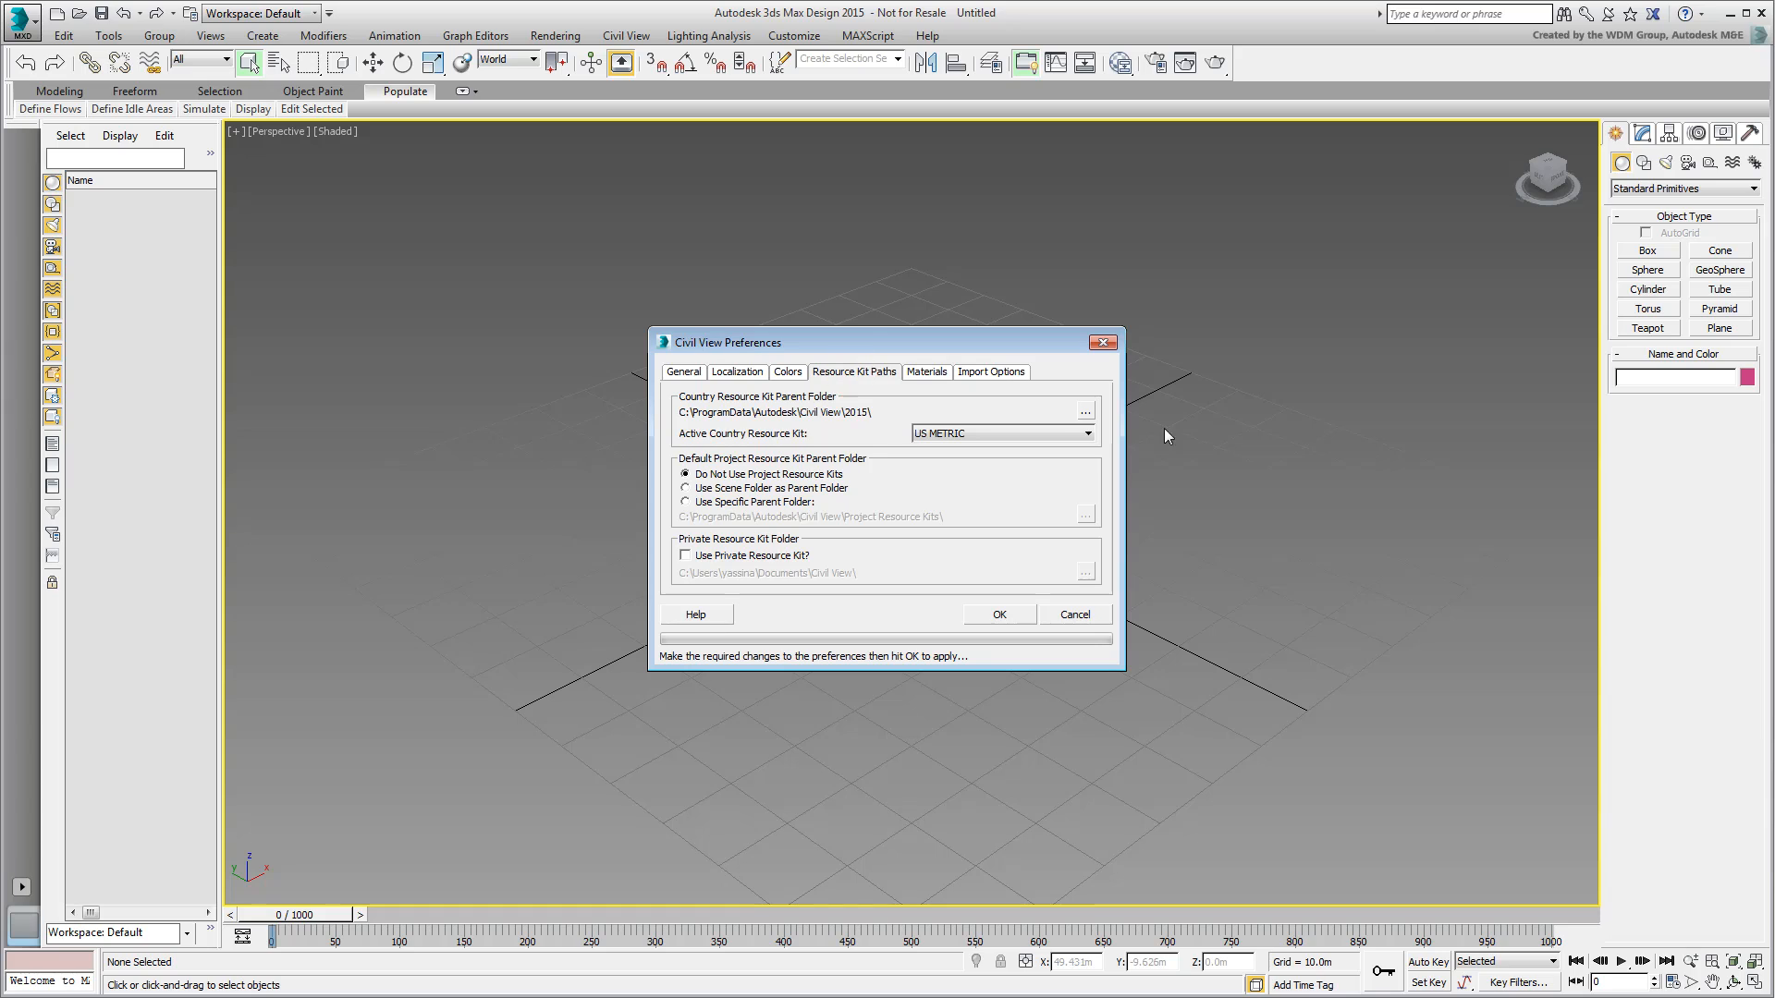
left_click(1088, 433)
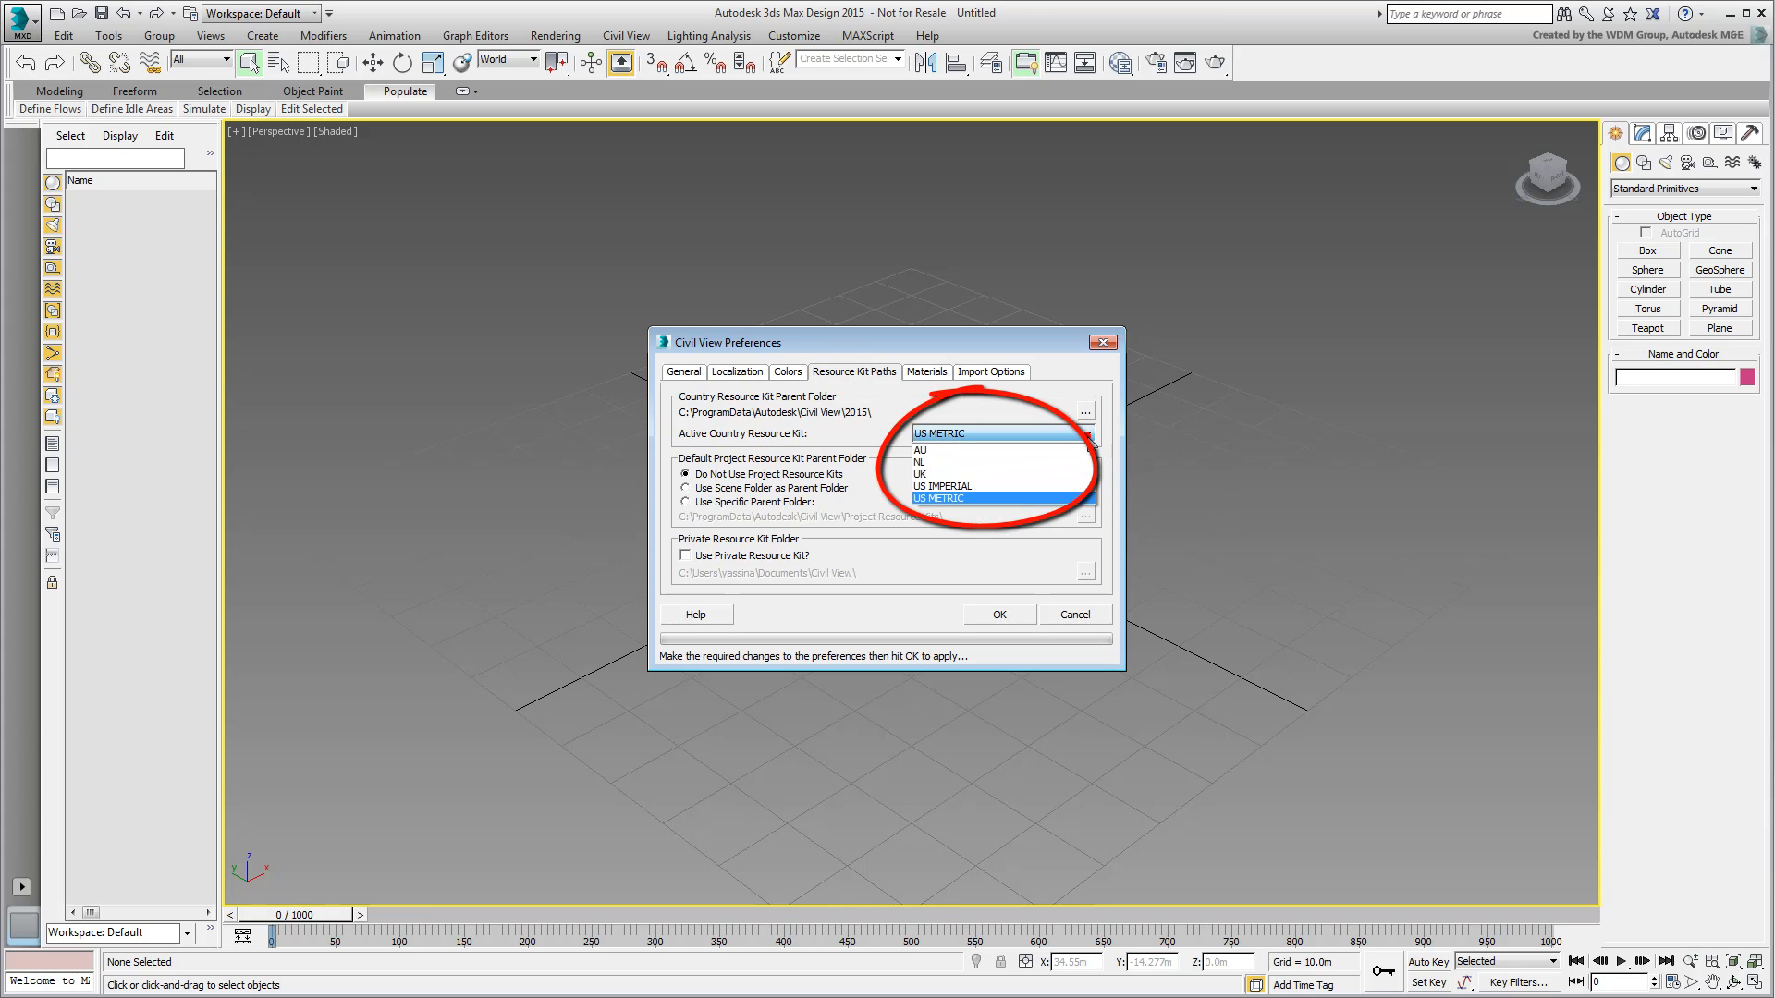
left_click(1088, 433)
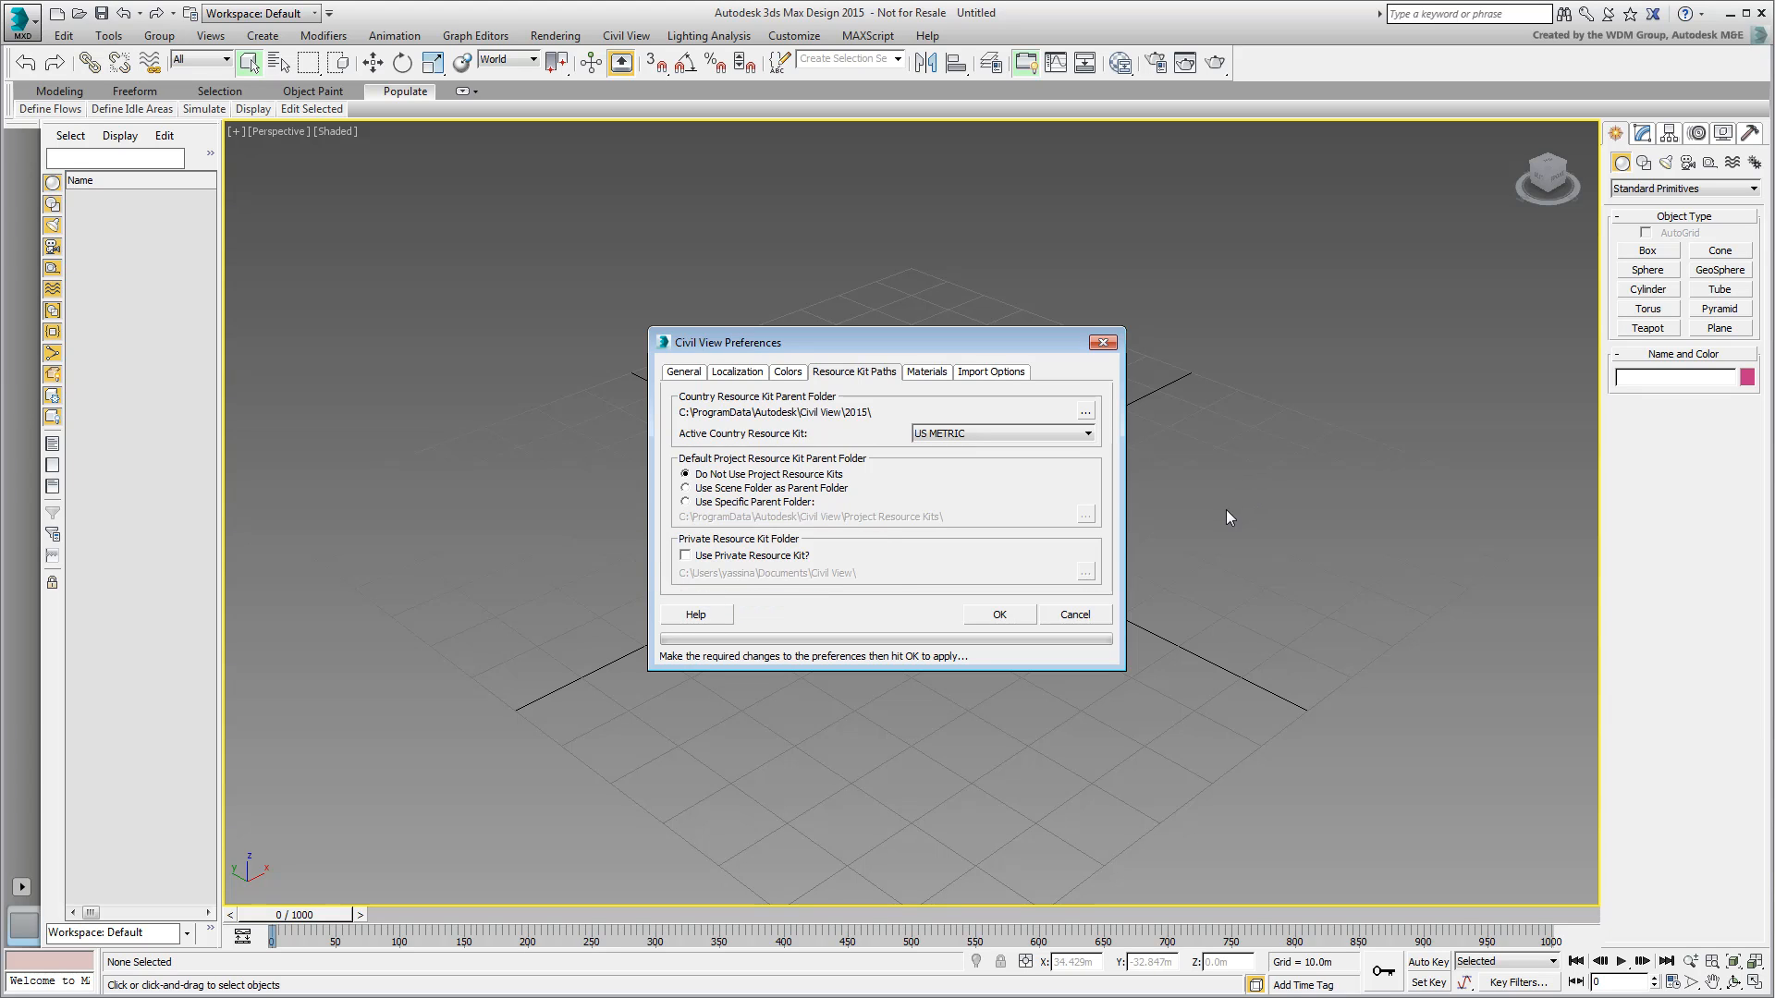
left_click(1076, 615)
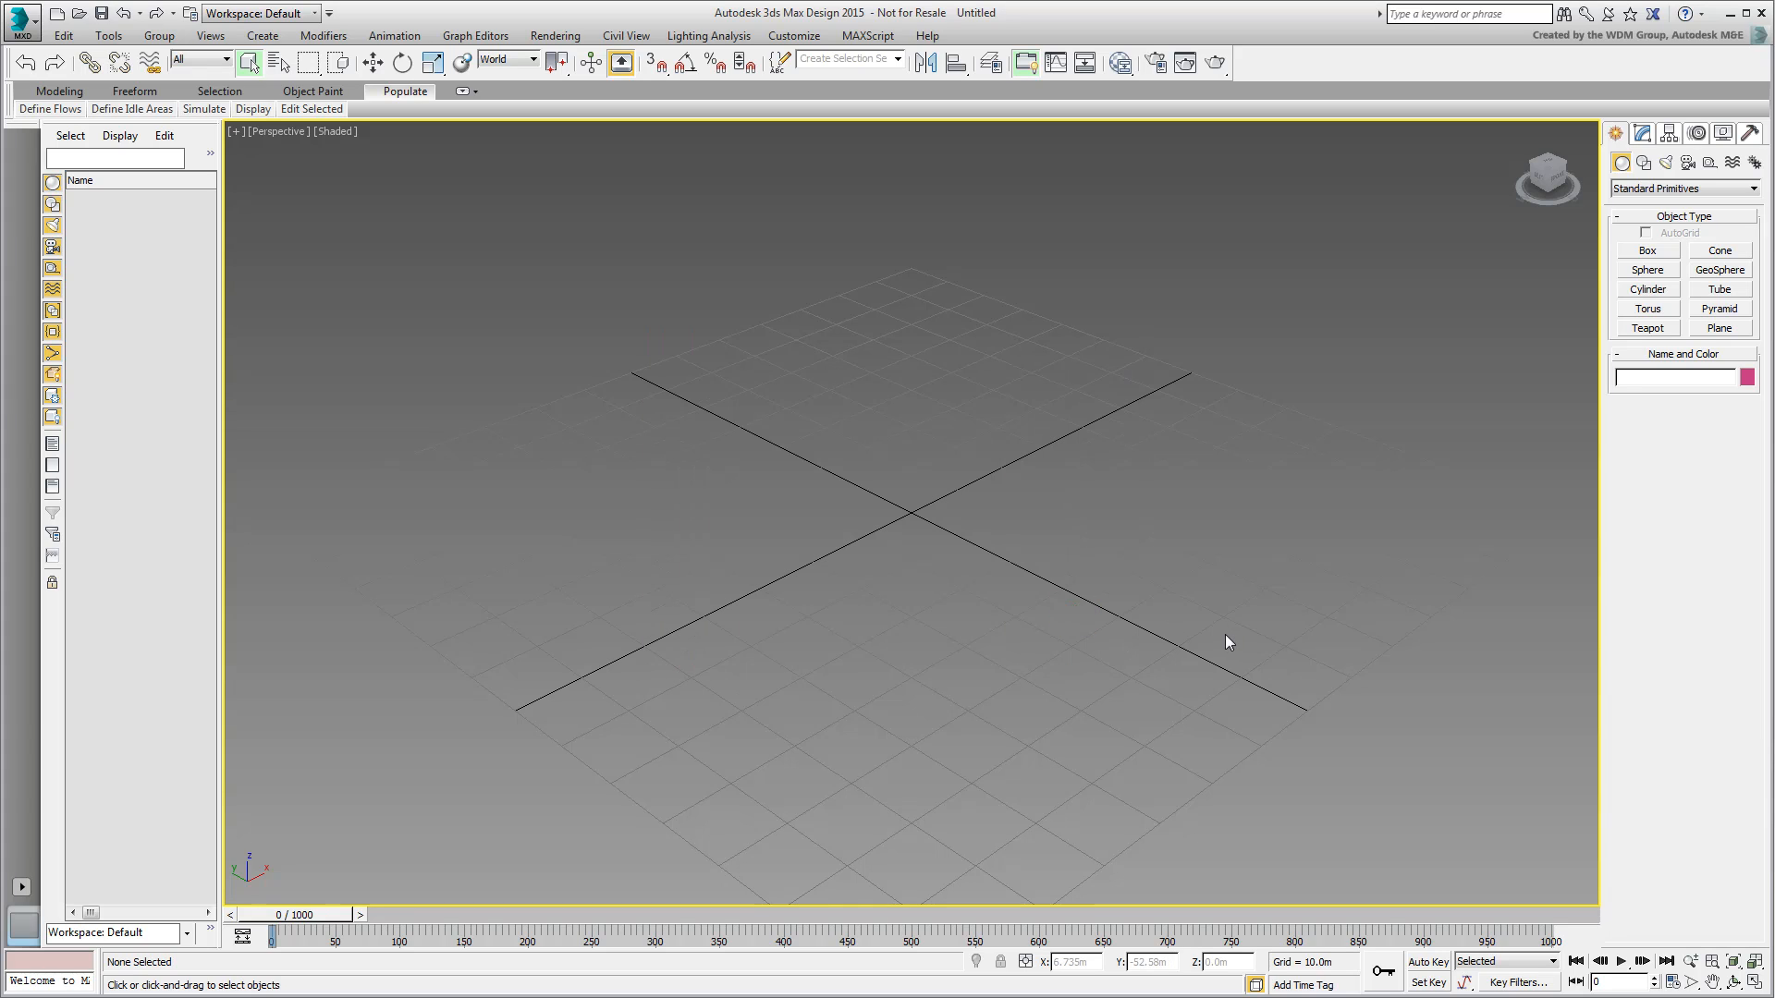
Load CrownPoint-05.vsp3d from the C3D_to_3dsMax folder for a Civil View geometry import of Civil 3D data.
left_click(634, 41)
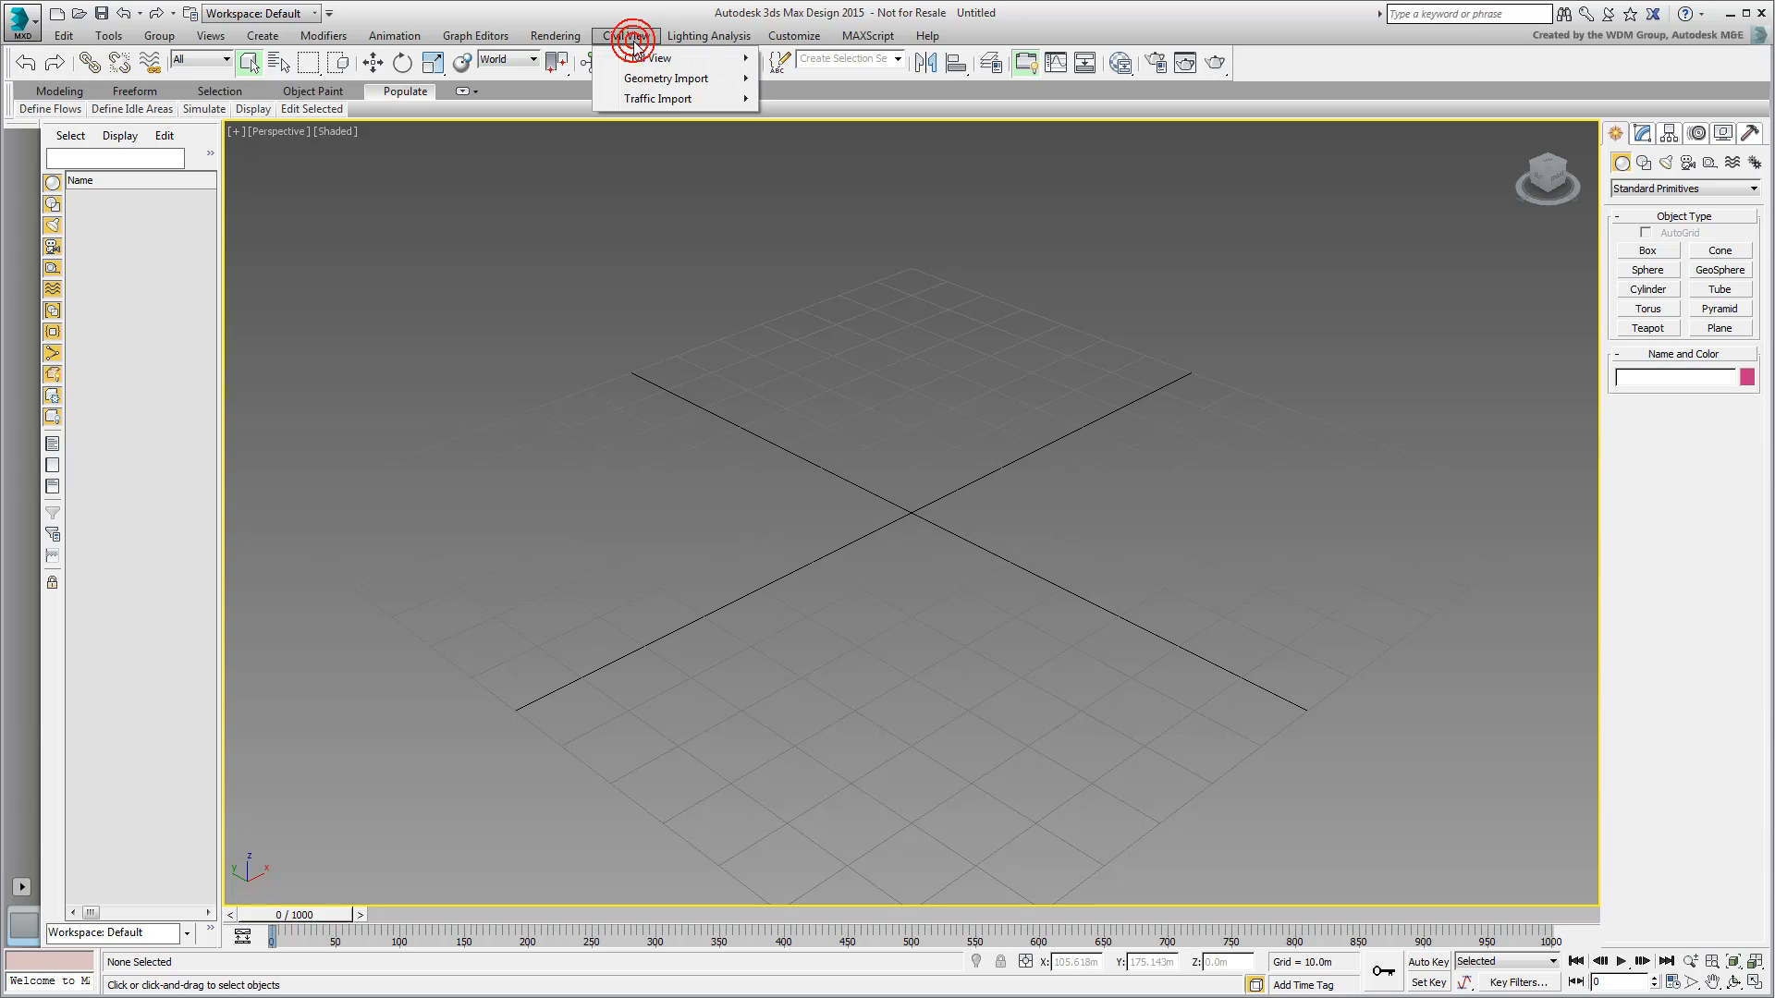
mouse_move(651, 79)
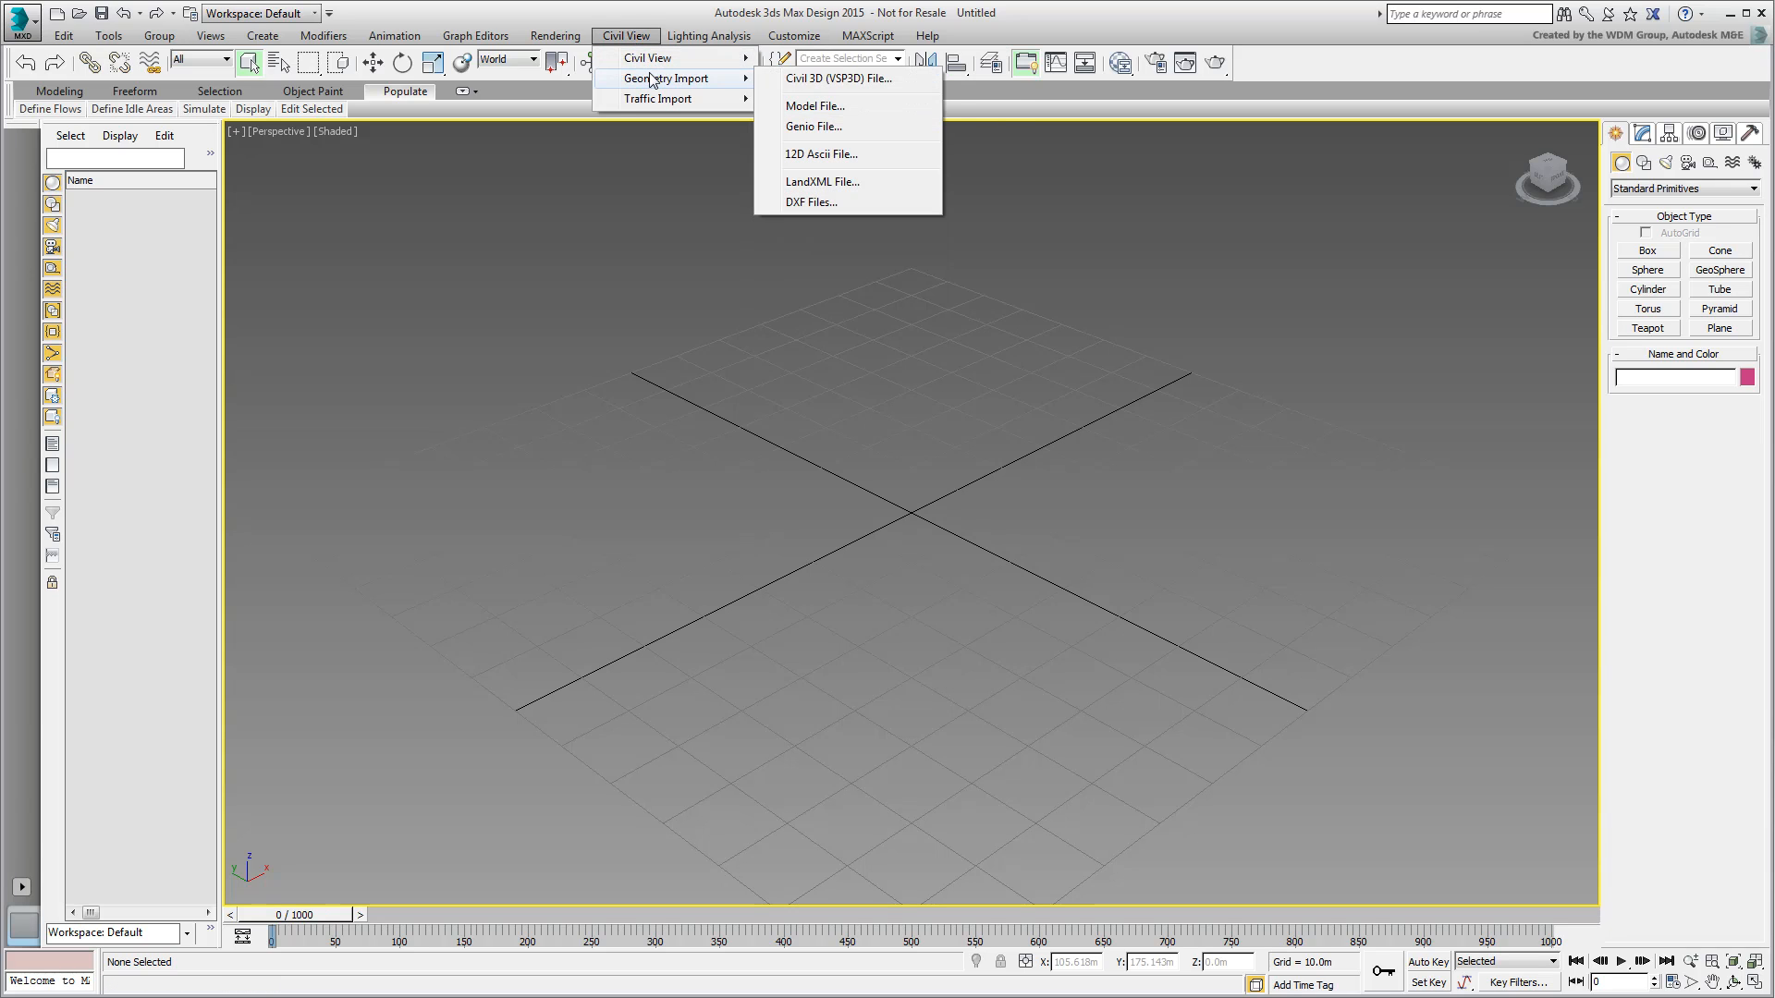
left_click(893, 79)
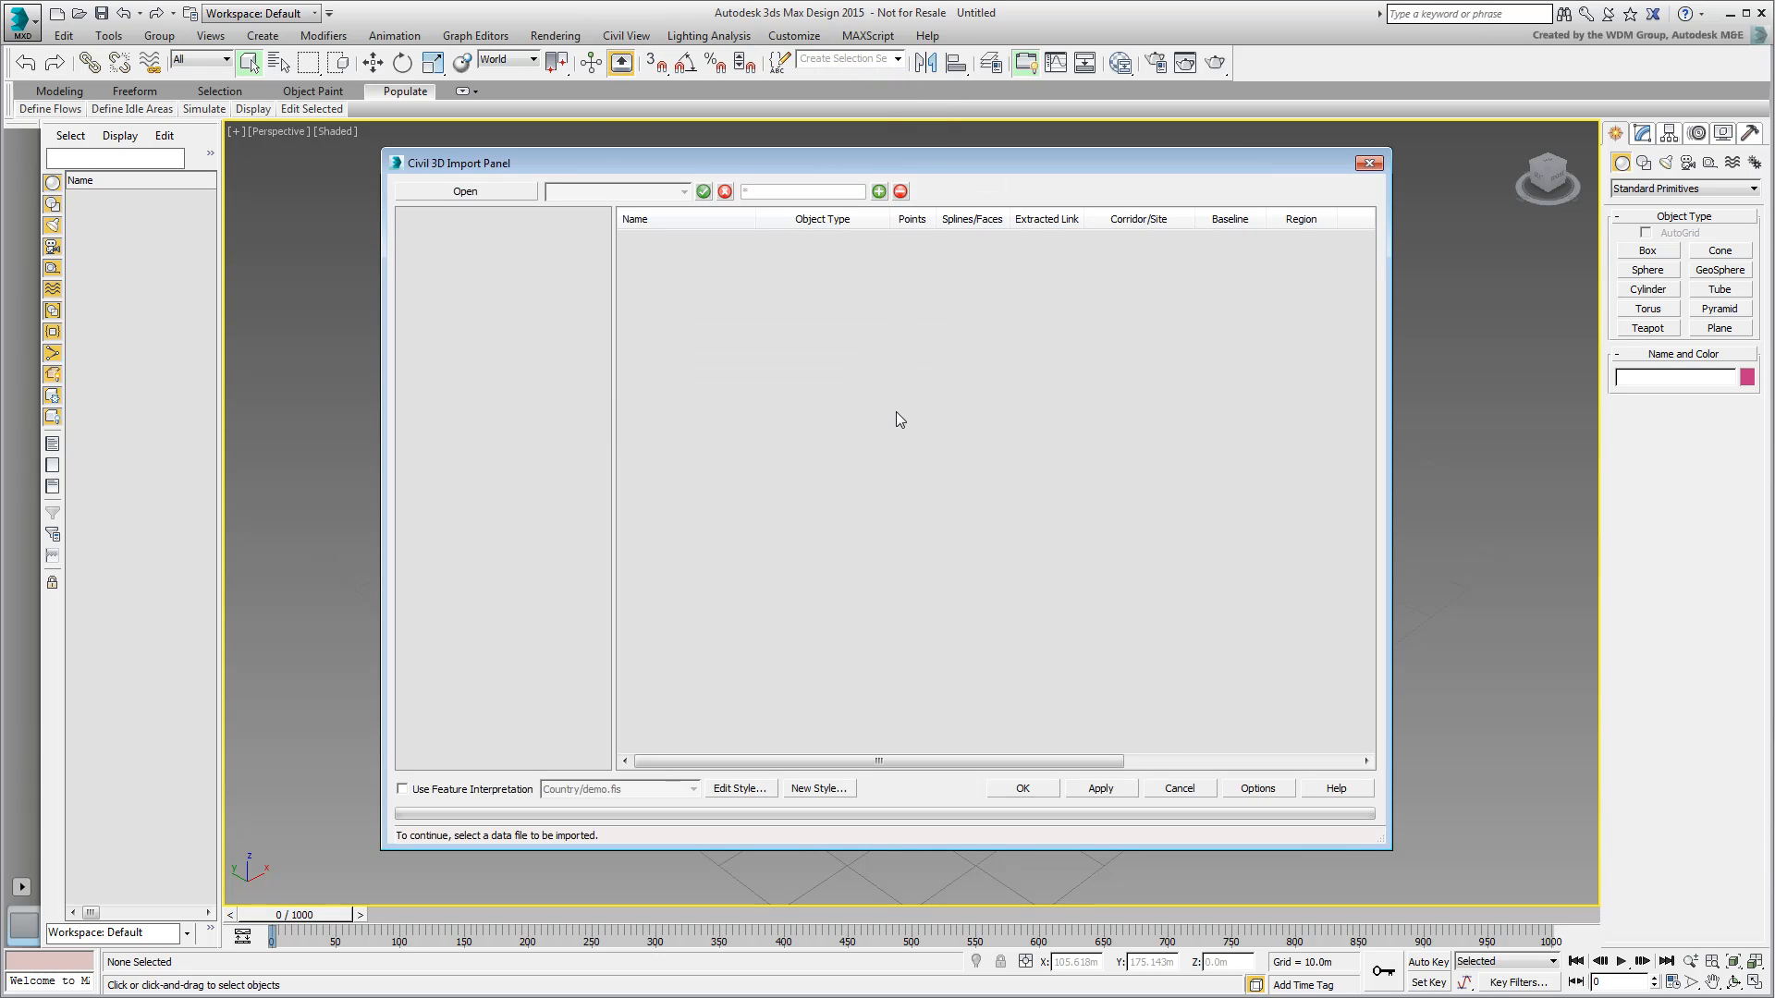
left_click(482, 192)
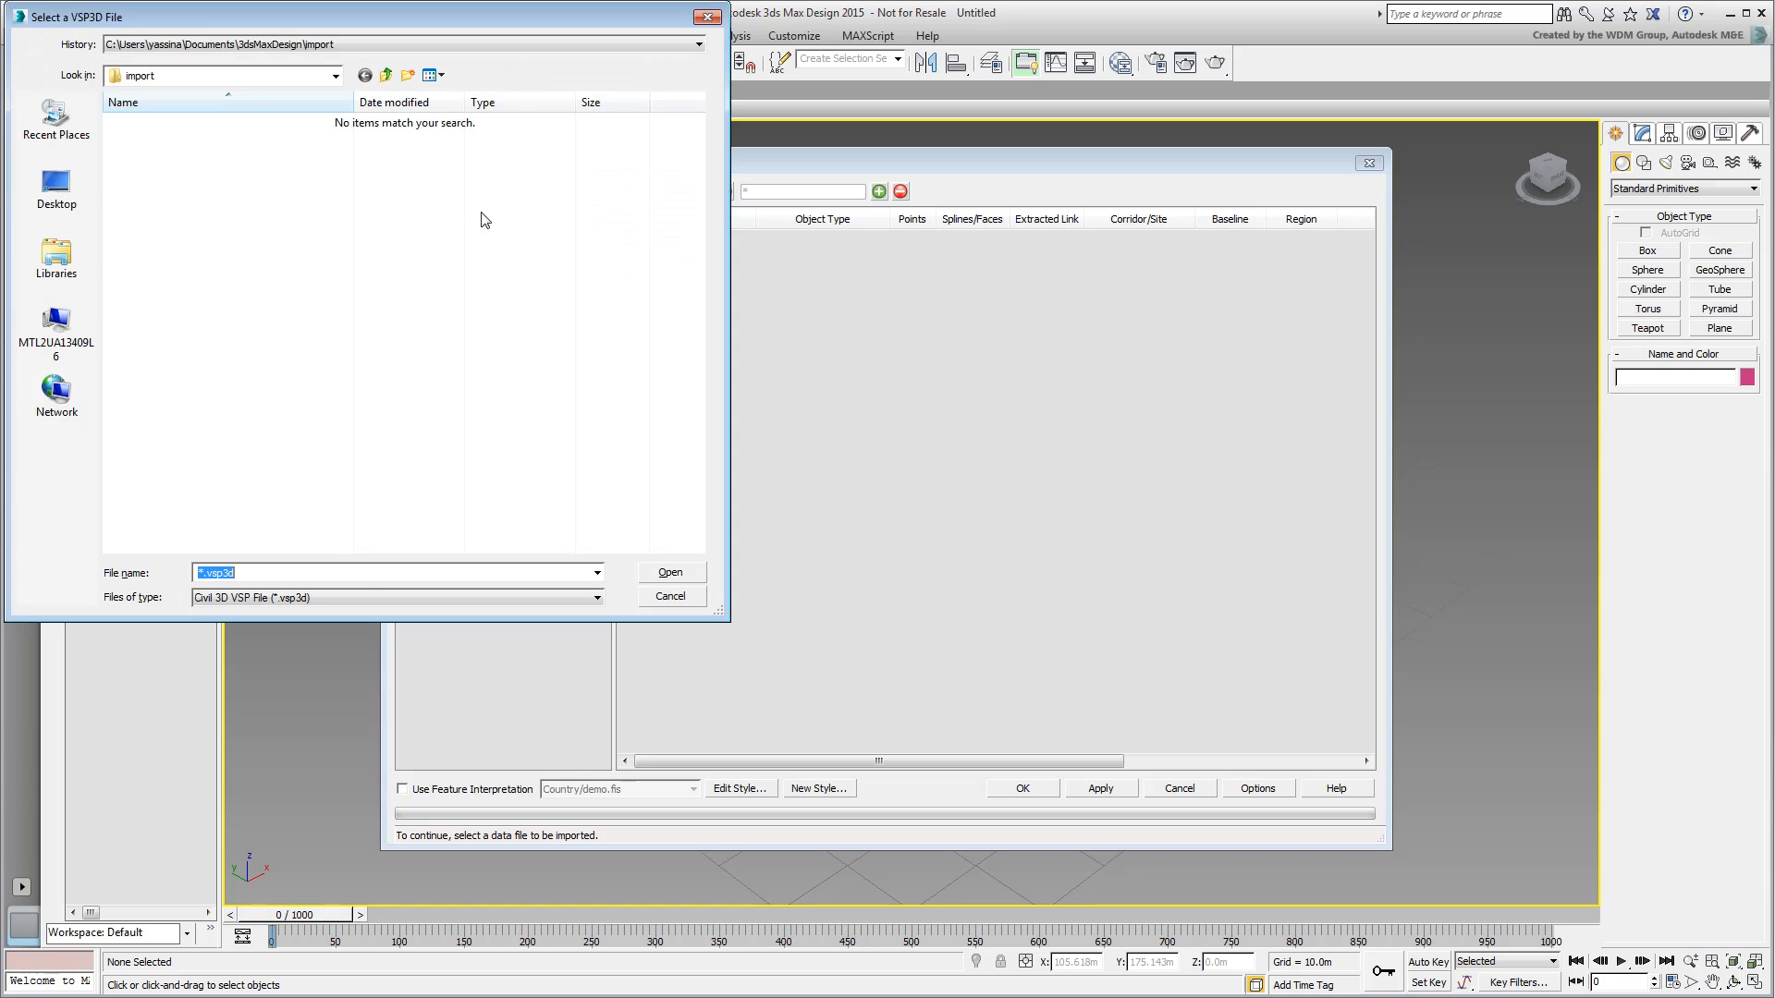
left_click(271, 78)
left_click(167, 184)
double_click(181, 159)
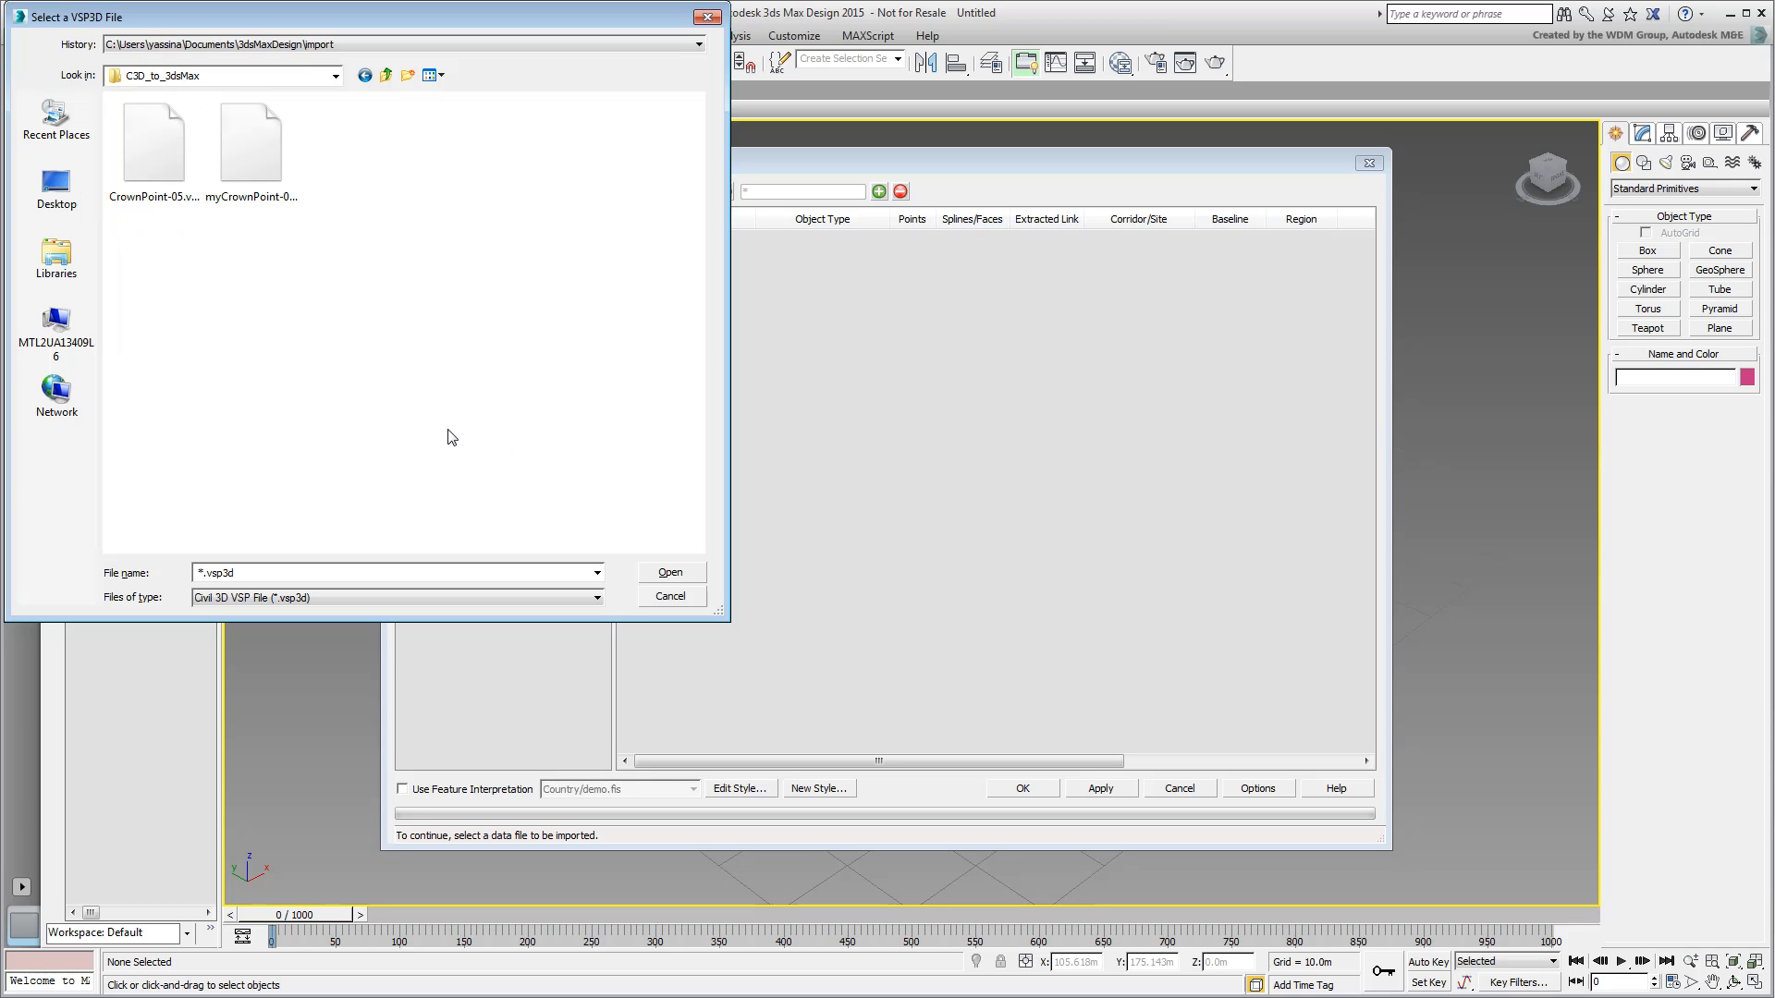
left_click(153, 157)
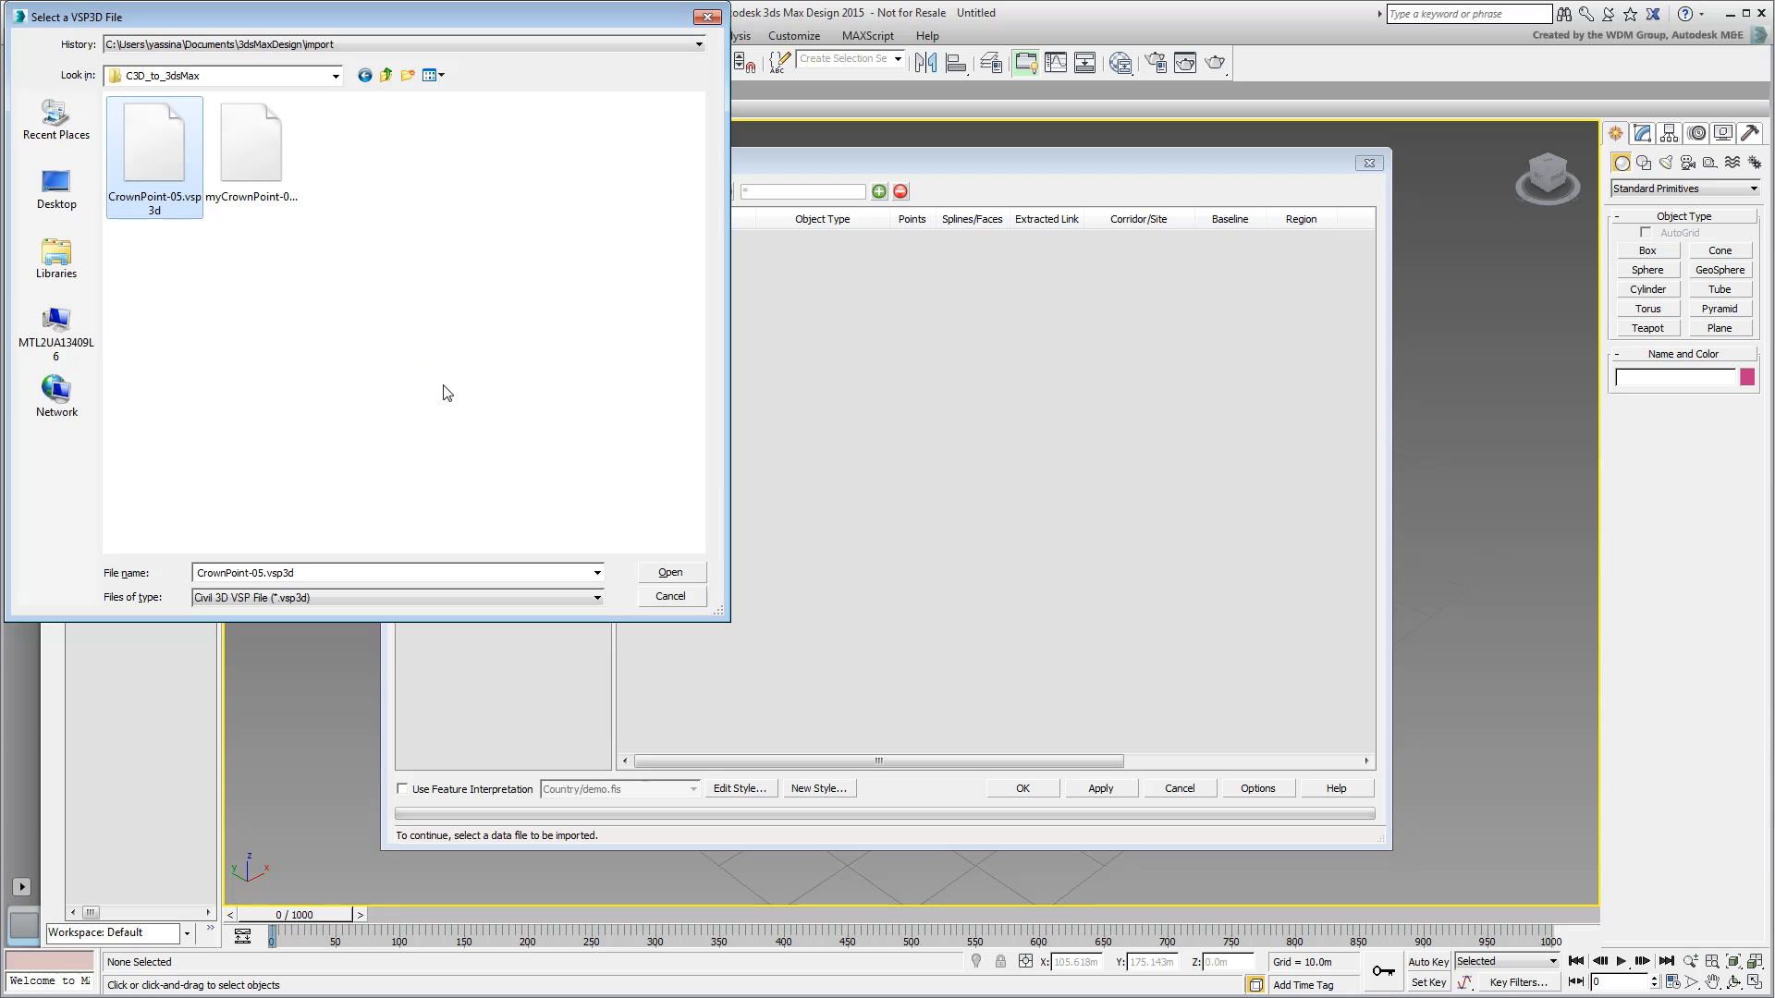
left_click(670, 574)
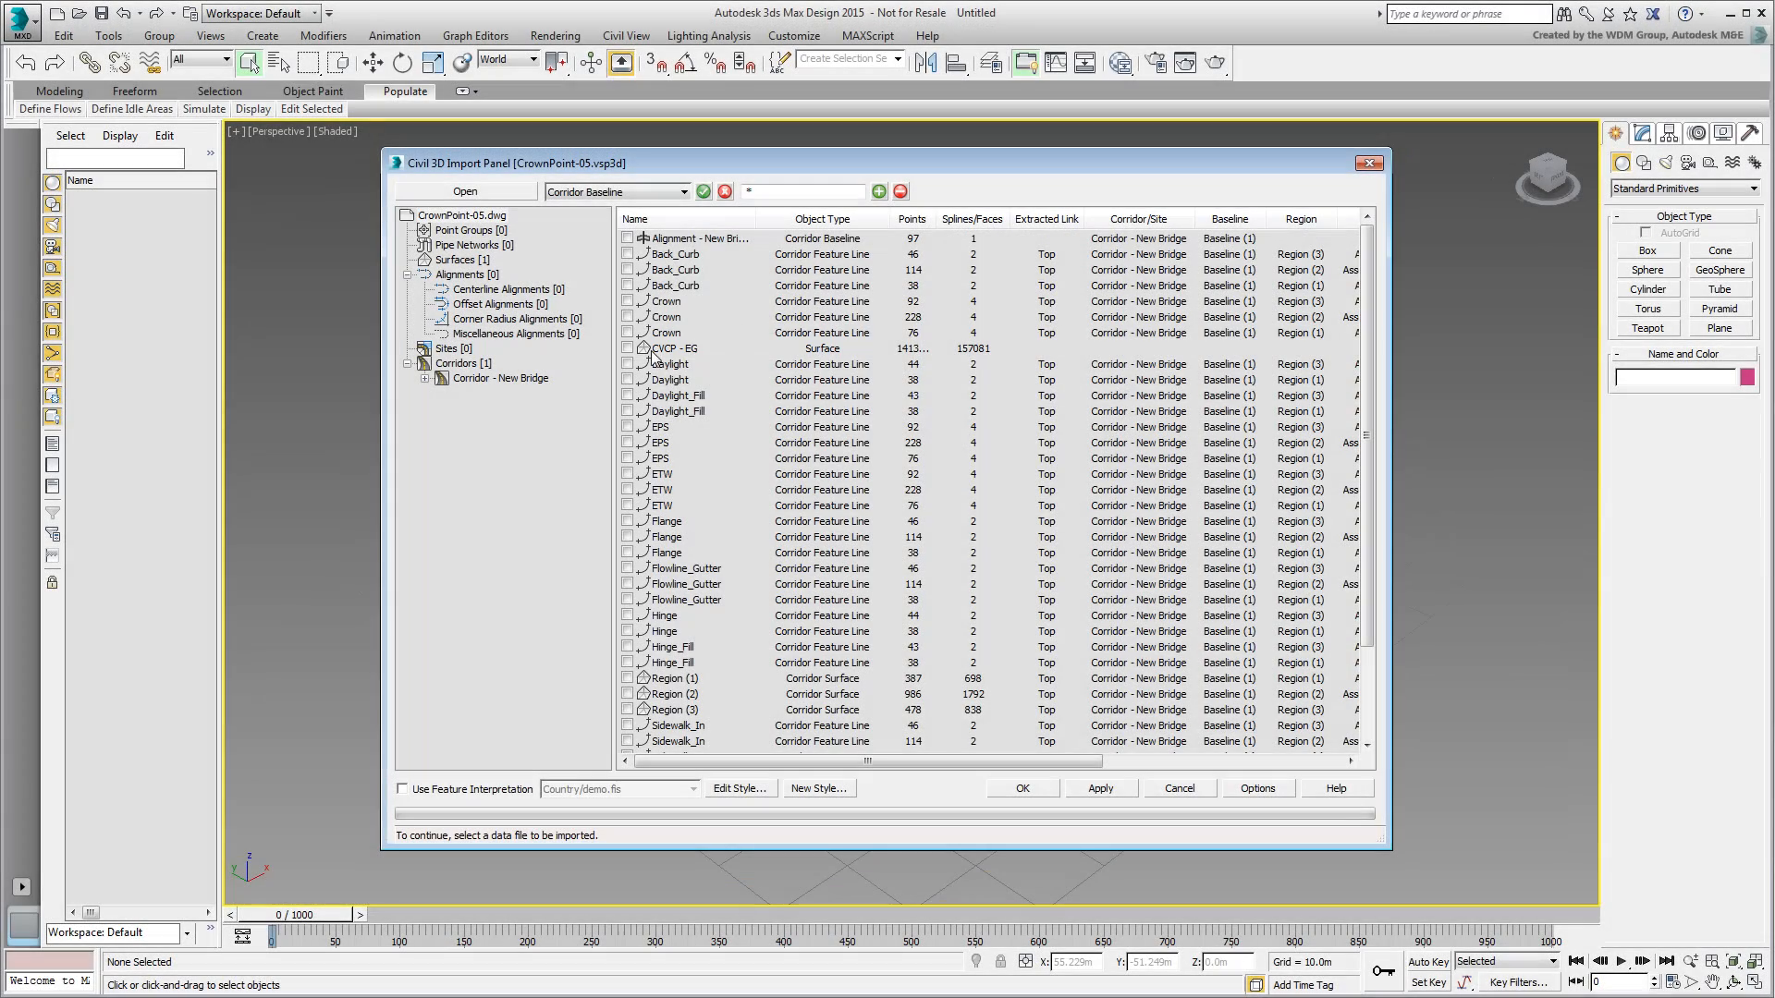
Mark the CVCP - EG surface and the corridor surfaces Region (1), Region (2) and Region (3) for import.
left_click(628, 349)
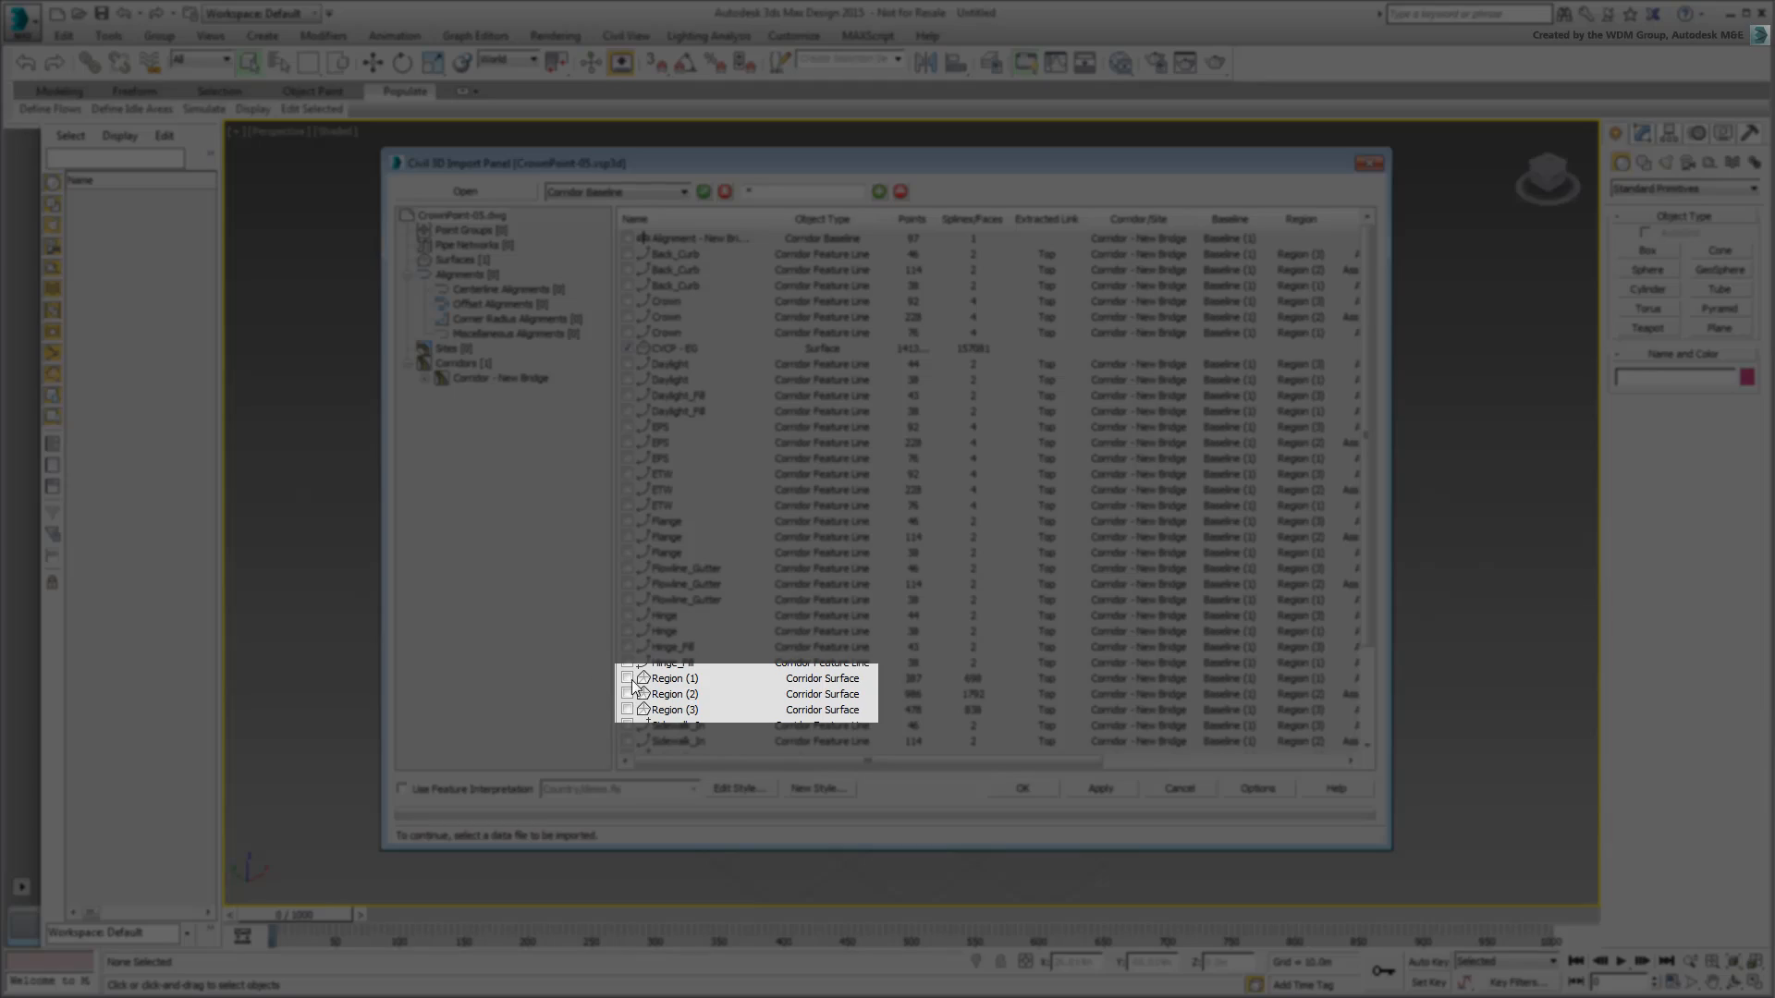
left_click(627, 678)
left_click(628, 694)
left_click(627, 710)
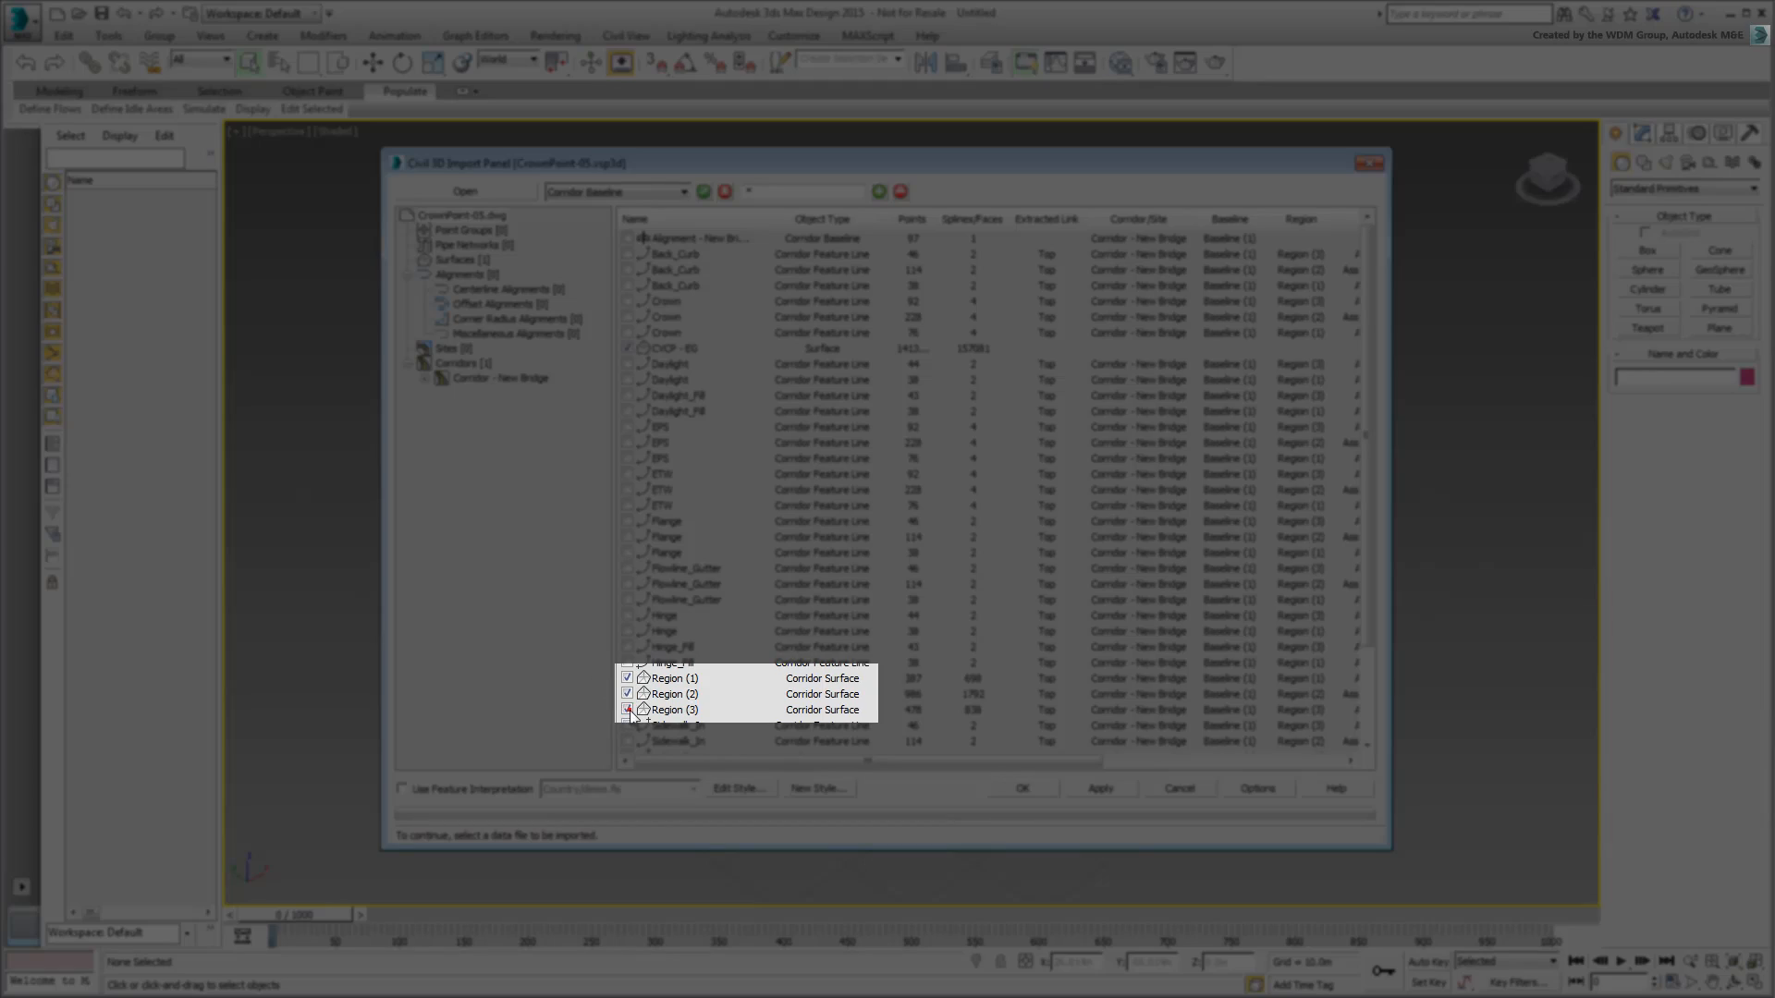